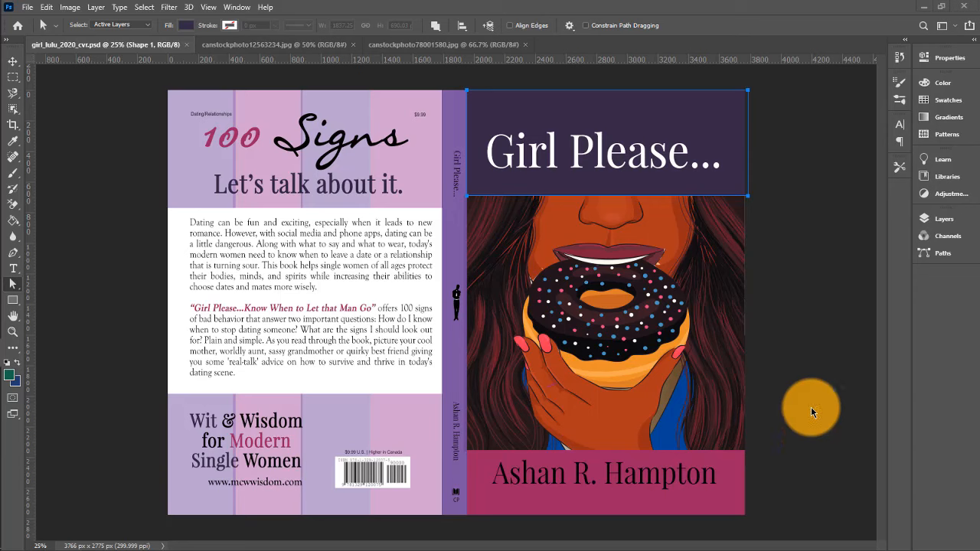
View the typewriter image, and check the pixel dimensions and resolution of canstockphoto12563234.jpg in Image Size
{"action": "left_click", "coordinate": [480, 46]}
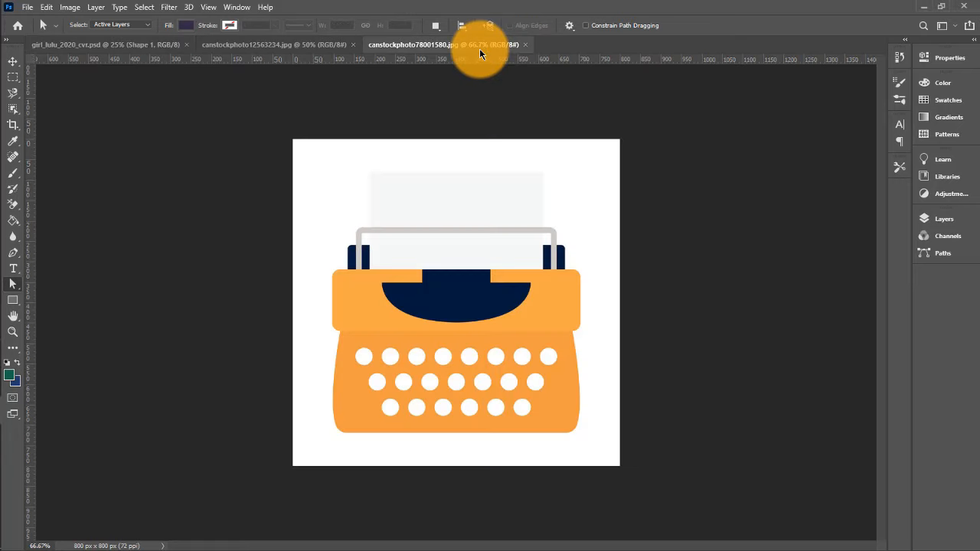
{"action": "left_click", "coordinate": [321, 44]}
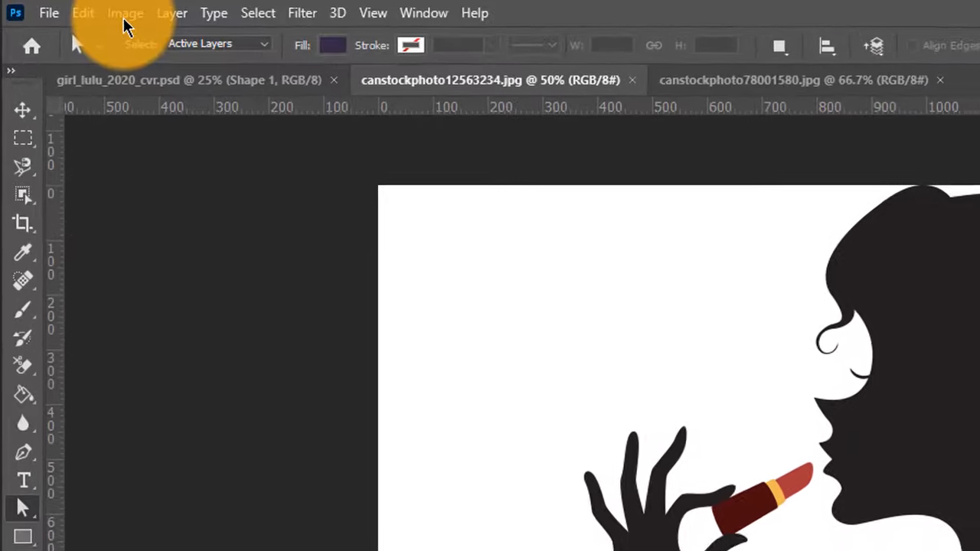
{"action": "left_click", "coordinate": [127, 23]}
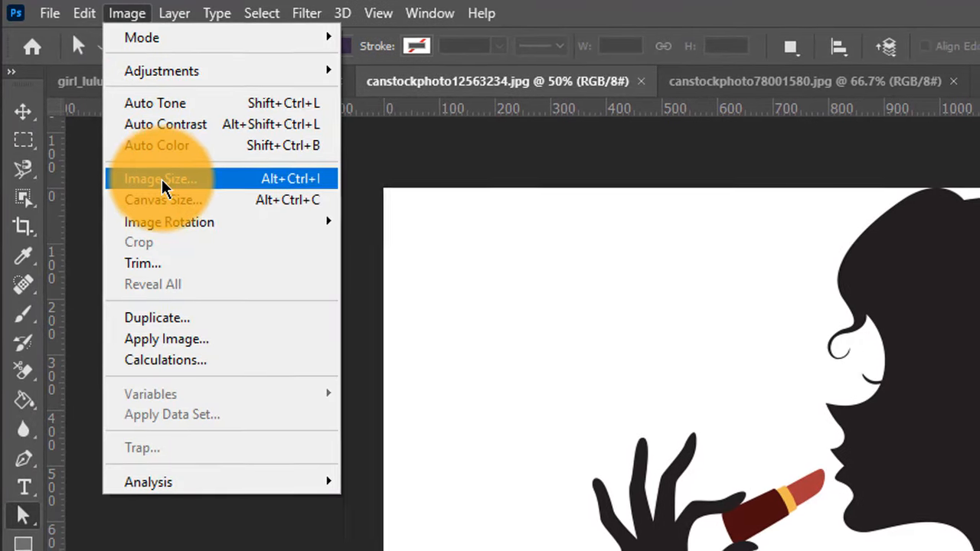
{"action": "left_click", "coordinate": [163, 182]}
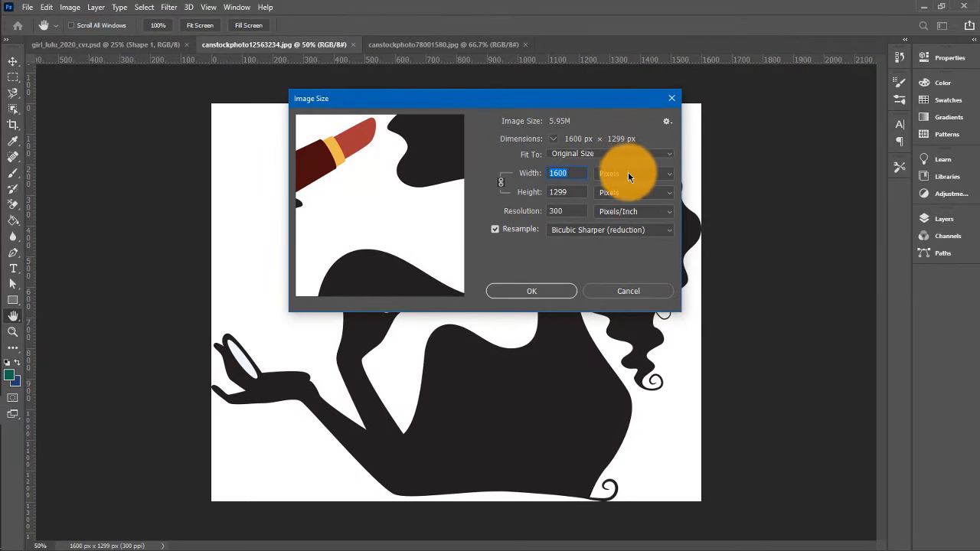
{"action": "left_click", "coordinate": [673, 179]}
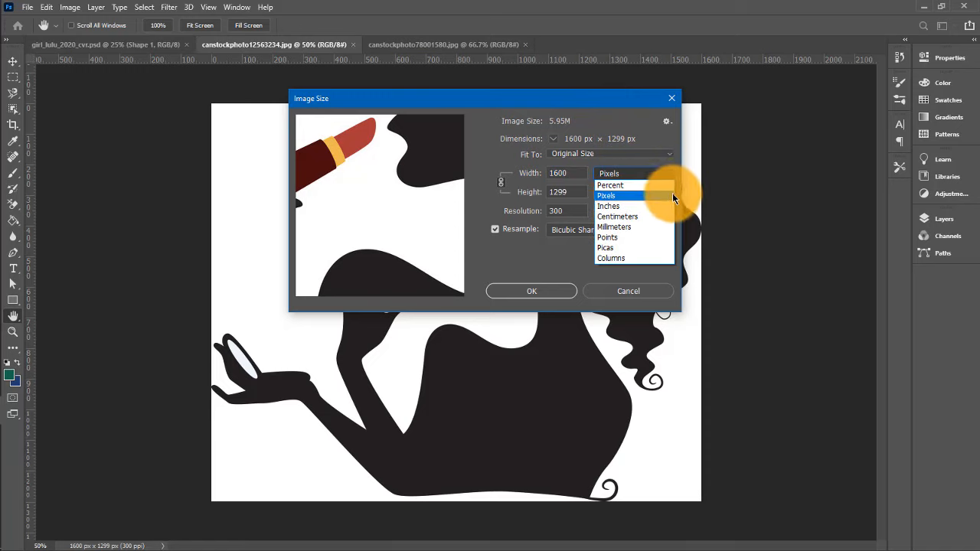
{"action": "left_click", "coordinate": [673, 195]}
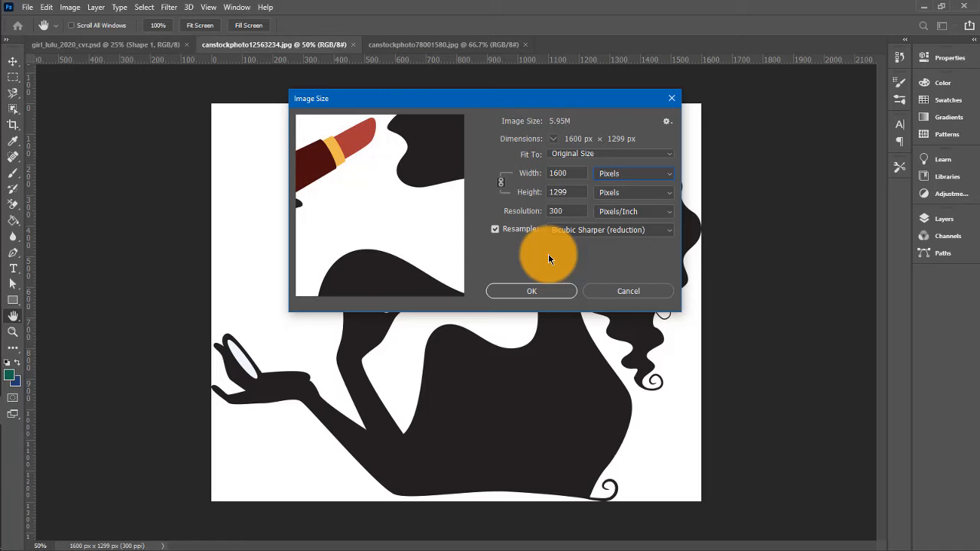
{"action": "left_click", "coordinate": [653, 292]}
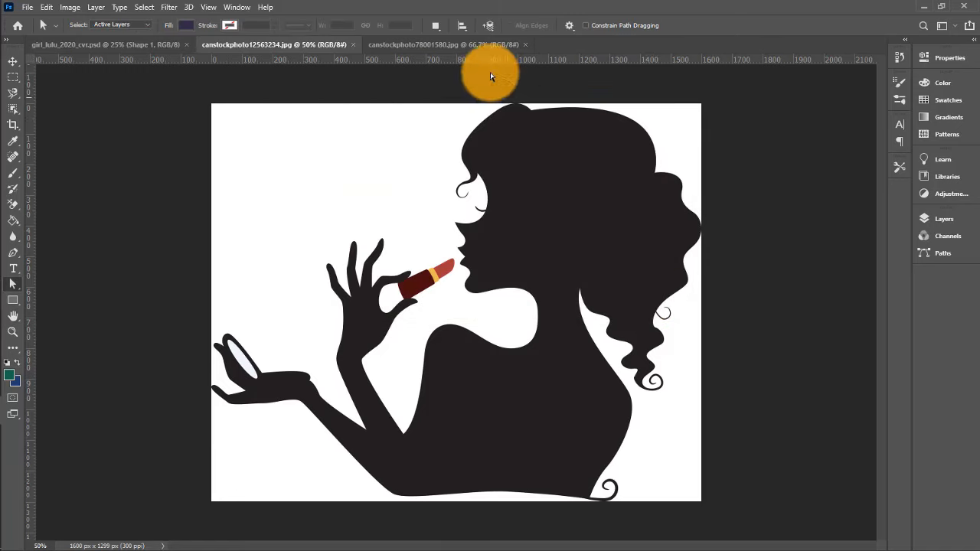
Open the Image Size settings of the typewriter image canstockphoto78001580.jpg
{"action": "left_click", "coordinate": [474, 45]}
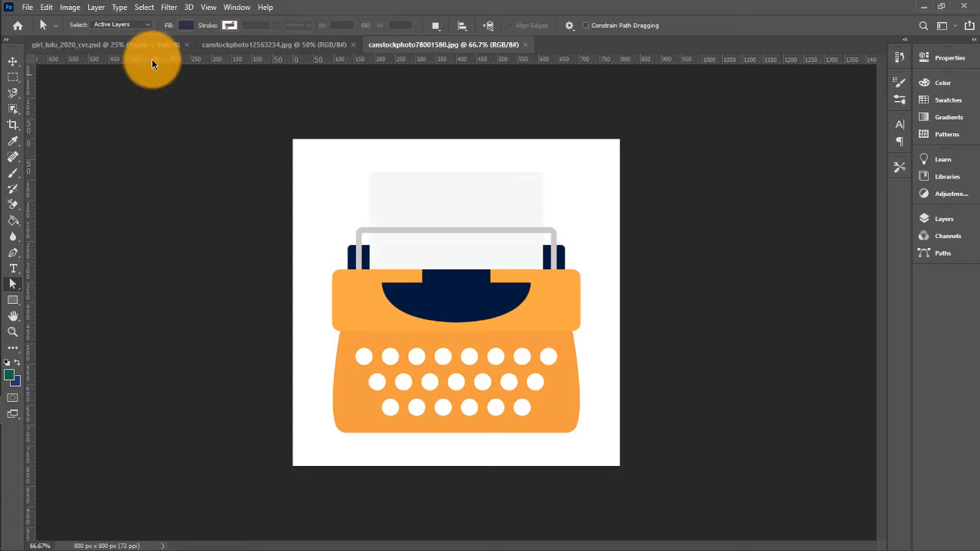
{"action": "left_click", "coordinate": [75, 11]}
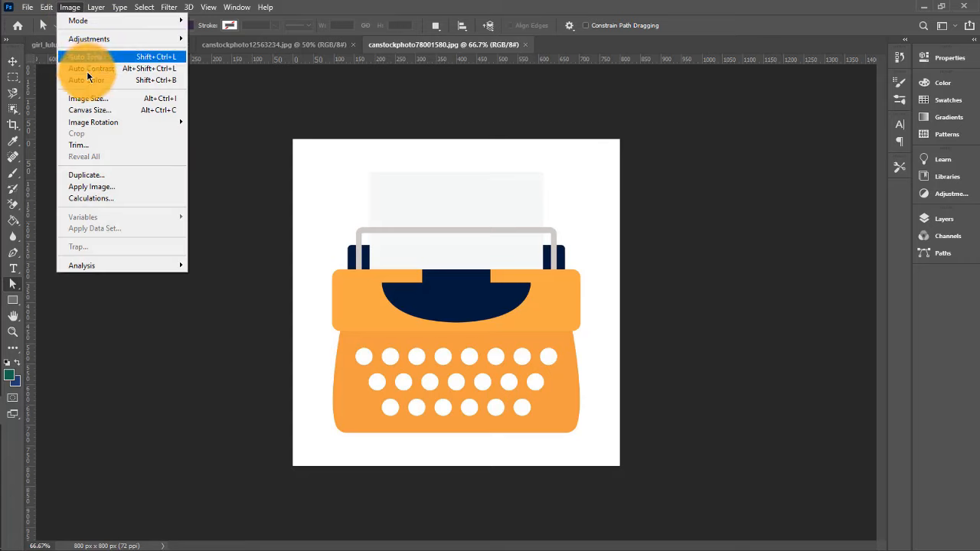
{"action": "left_click", "coordinate": [96, 102]}
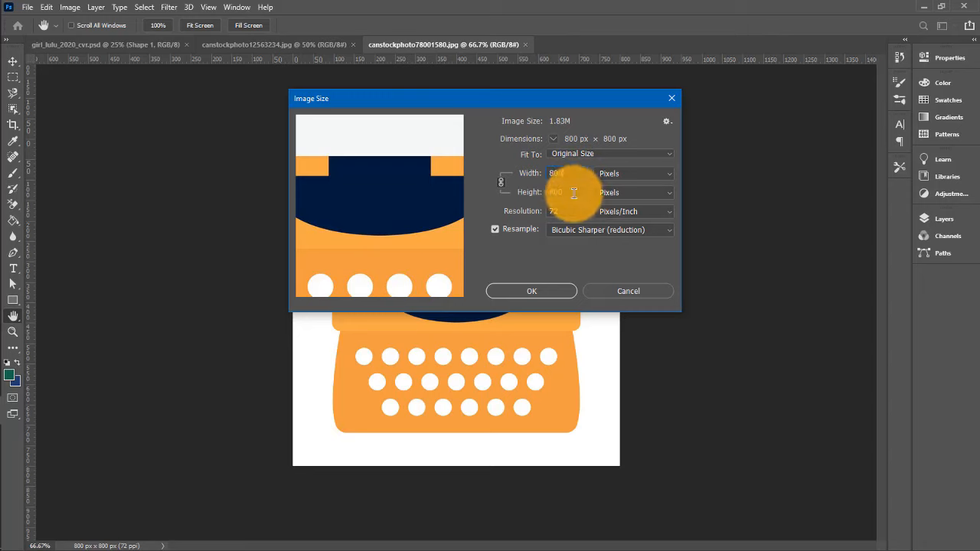
Try an image width of 300 pixels with linked proportions, and return the width to 800 pixels
{"action": "left_click", "coordinate": [502, 183]}
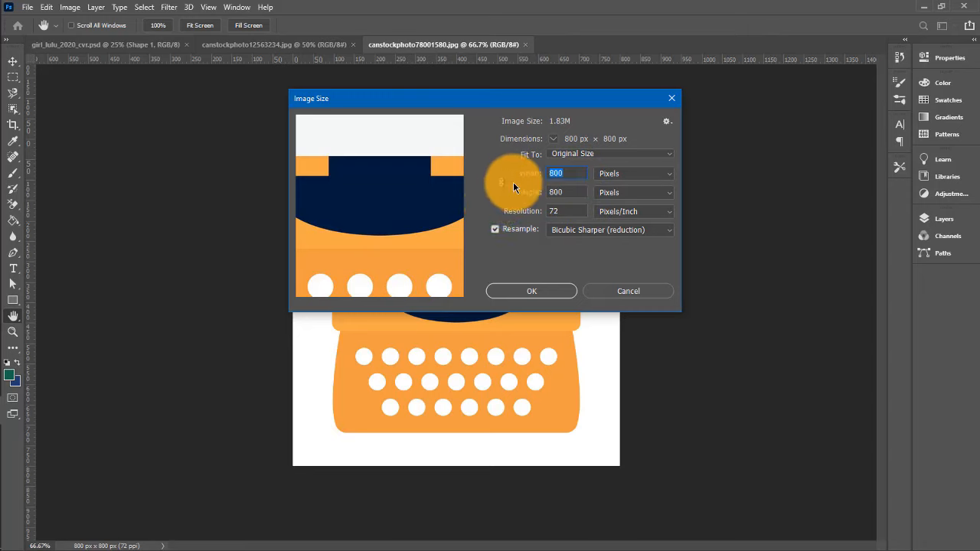
{"action": "left_click", "coordinate": [574, 177]}
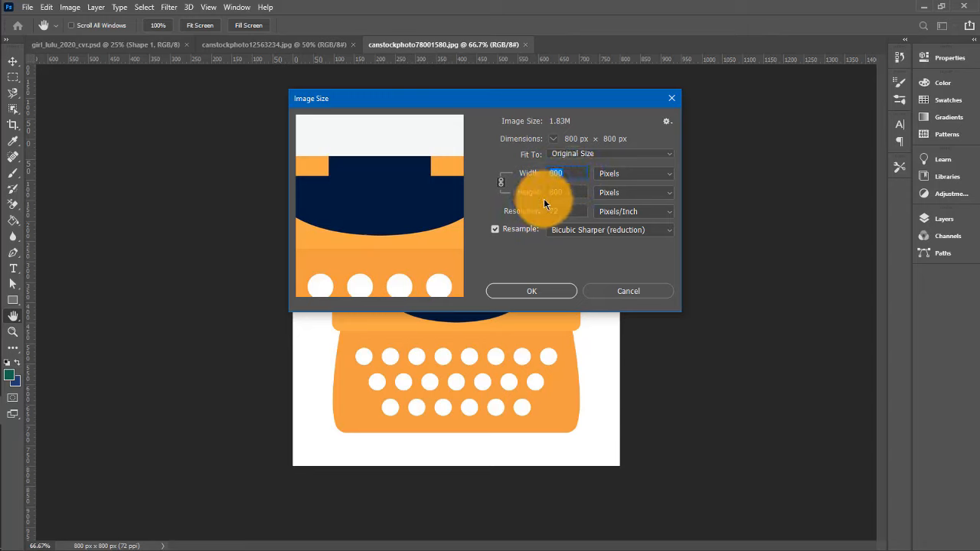
{"action": "type", "text": "300"}
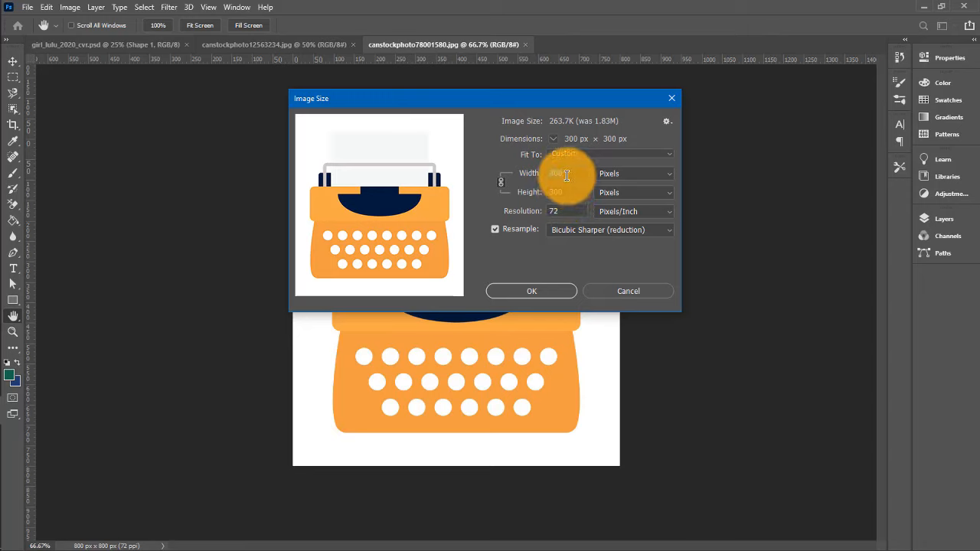
{"action": "type", "text": "800"}
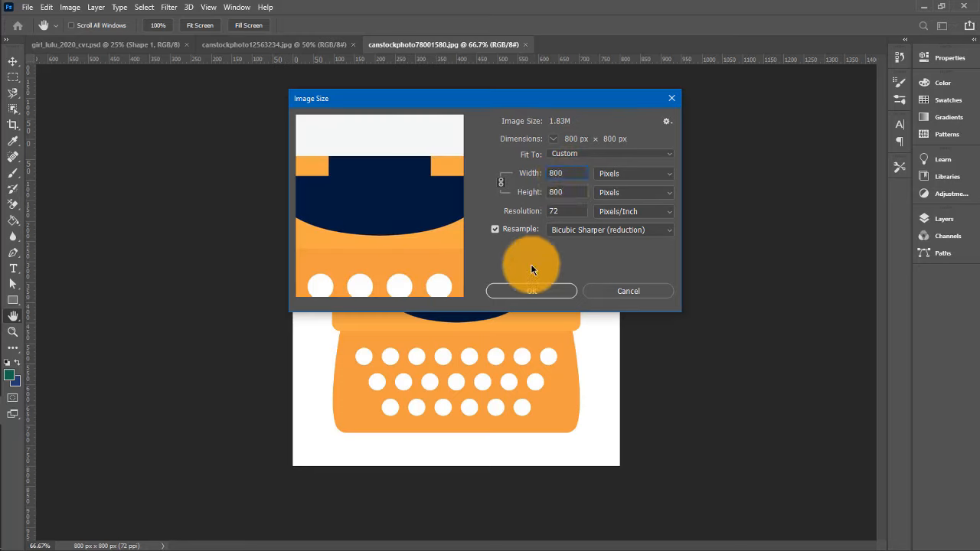
{"action": "left_click", "coordinate": [561, 174]}
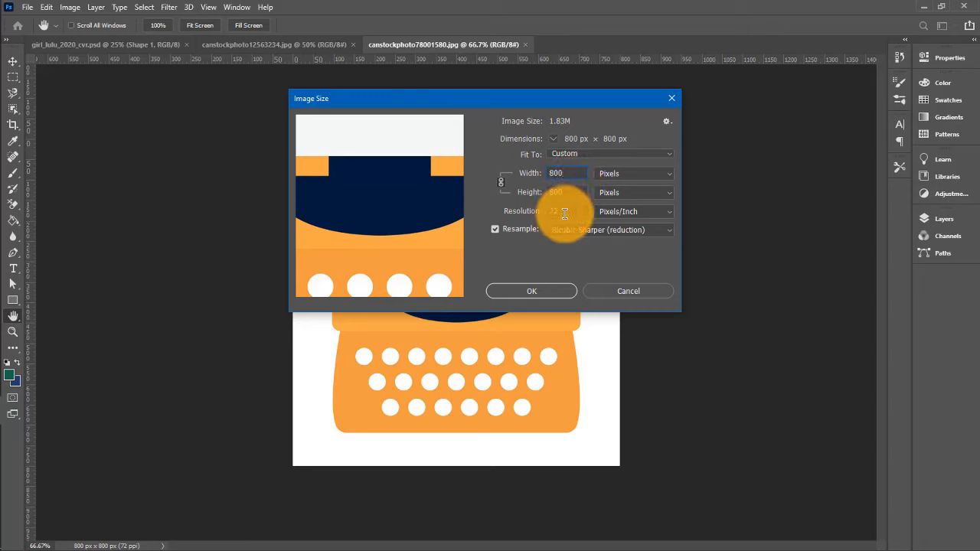
Set the typewriter image's resolution to 300 pixels/inch with Bicubic Sharper (reduction) resampling
{"action": "left_click_drag", "start_coordinate": [564, 212], "coordinate": [538, 213]}
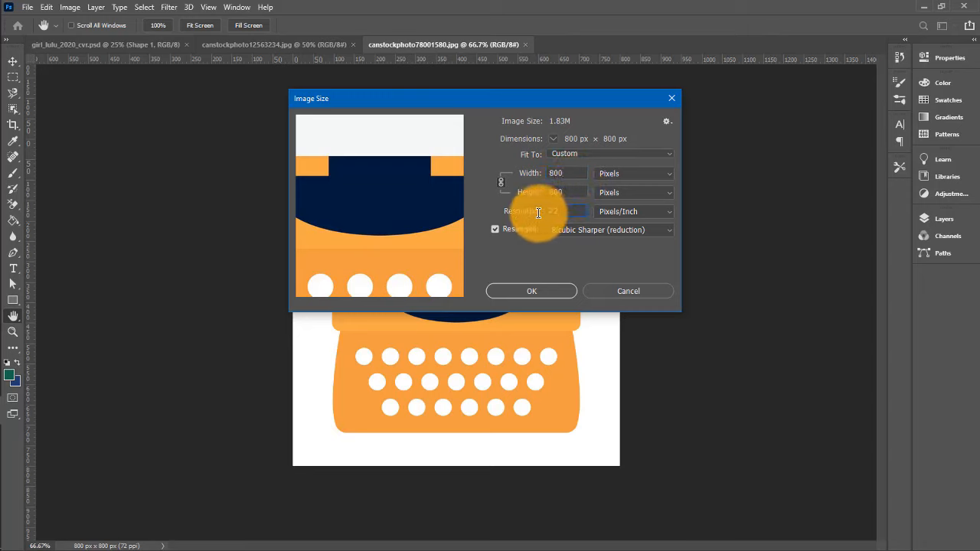
{"action": "type", "text": "300"}
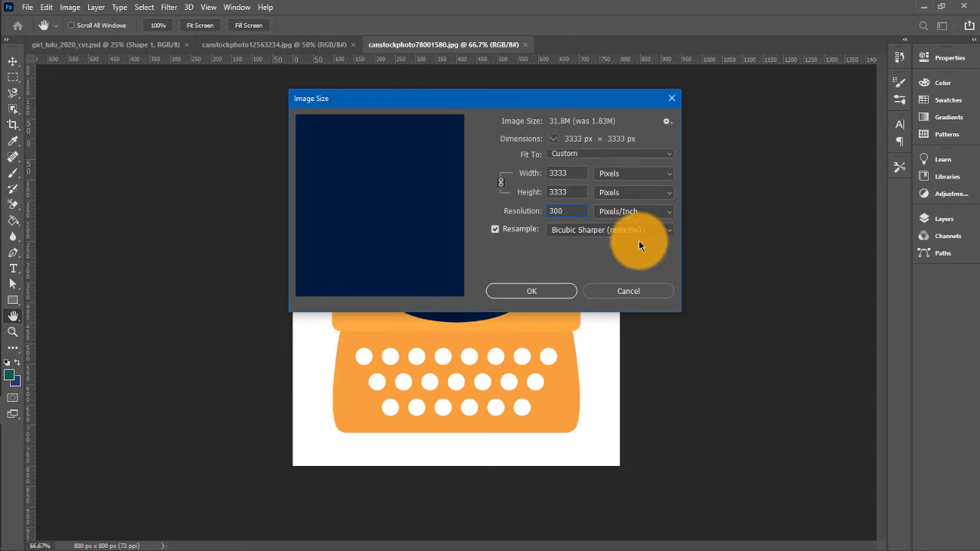
{"action": "left_click", "coordinate": [669, 233]}
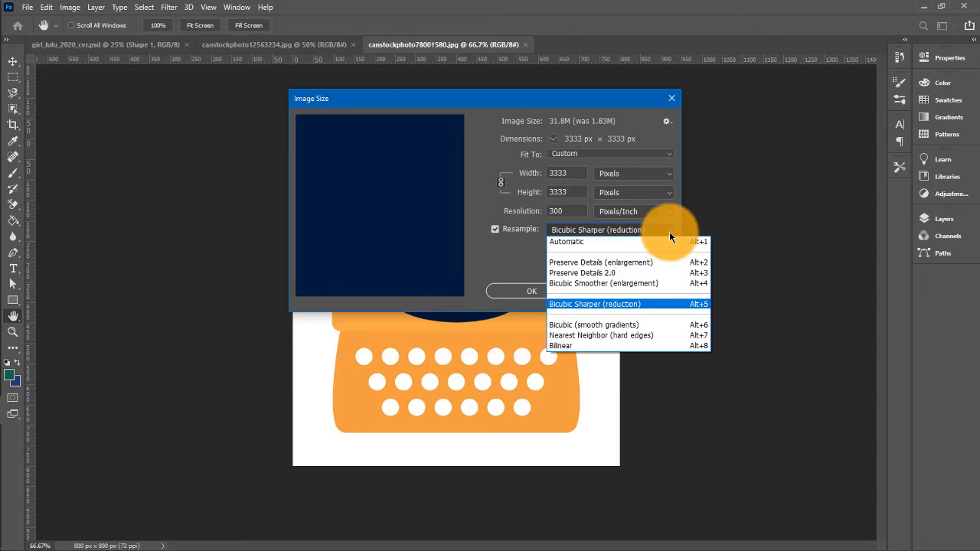
{"action": "left_click", "coordinate": [649, 303]}
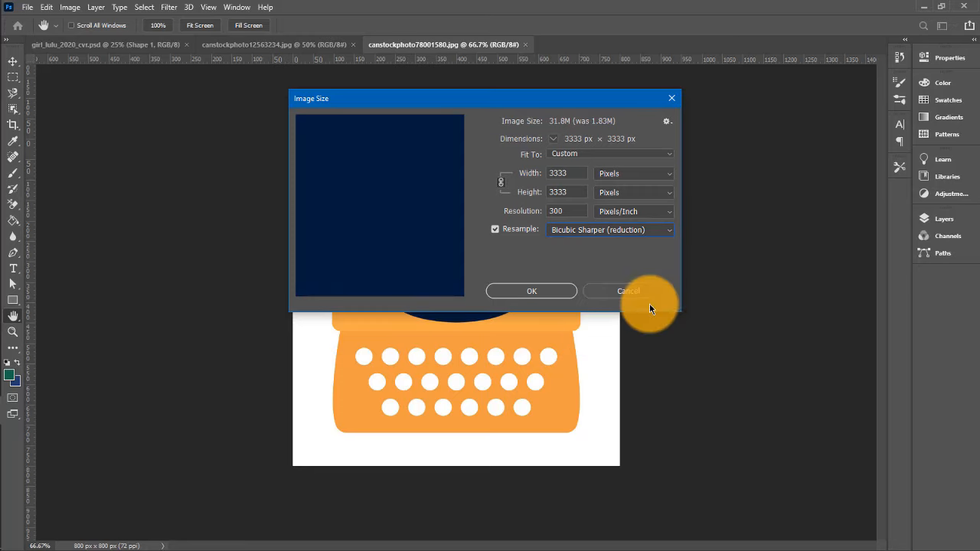
Set the typewriter image's width to 800 pixels with linked proportions, and apply the image size settings
{"action": "double_click", "coordinate": [568, 174]}
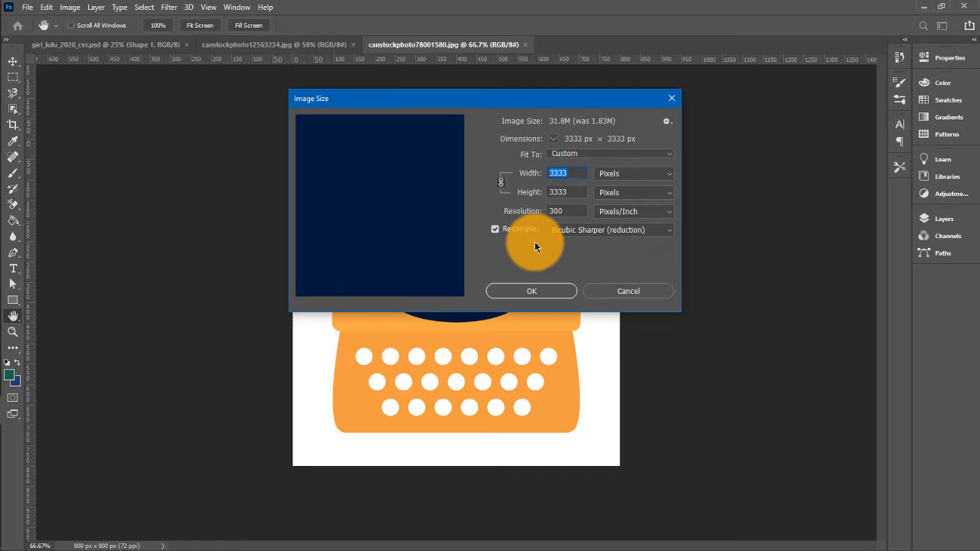
{"action": "type", "text": "800"}
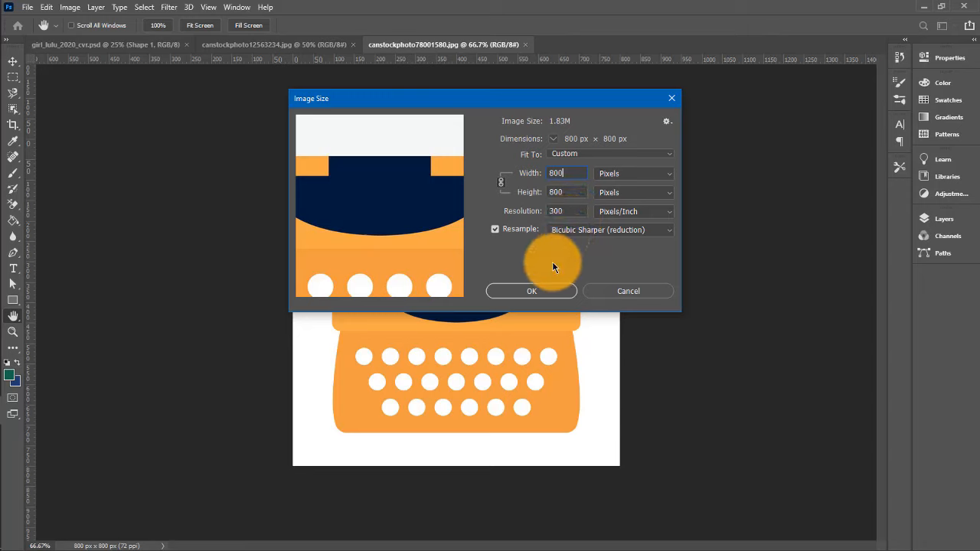
{"action": "left_click", "coordinate": [534, 291]}
{"action": "key", "text": "a"}
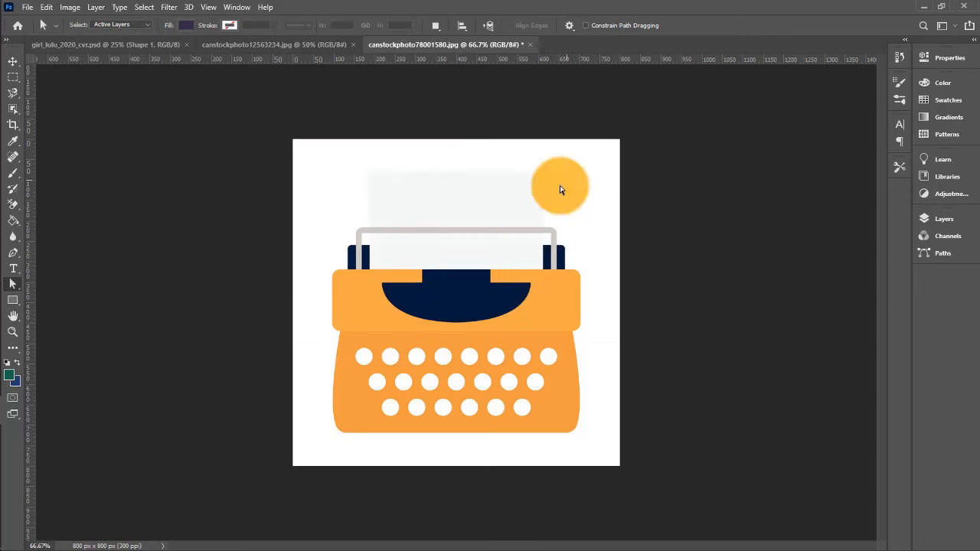
Apply Auto Tone, Auto Contrast and Auto Color to the typewriter image
{"action": "left_click", "coordinate": [70, 10]}
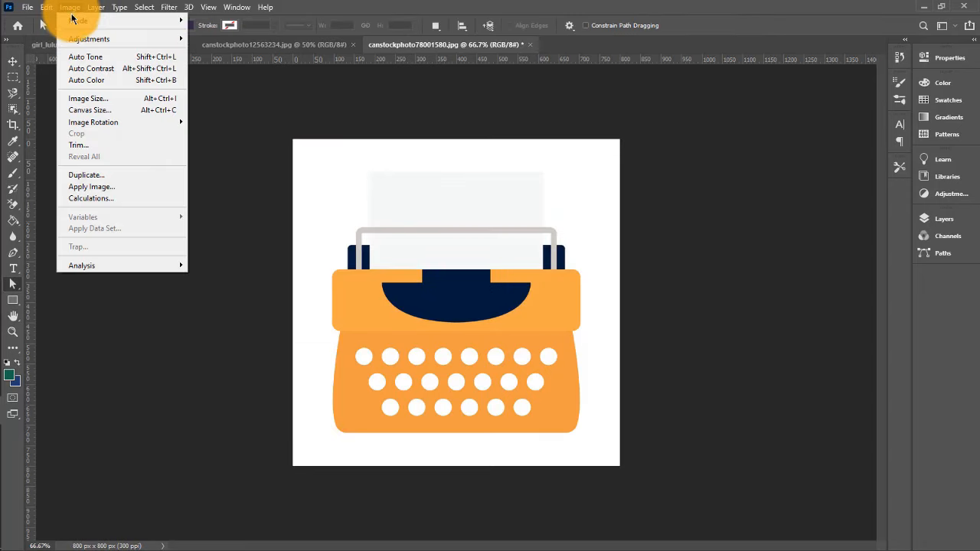
{"action": "left_click", "coordinate": [89, 57]}
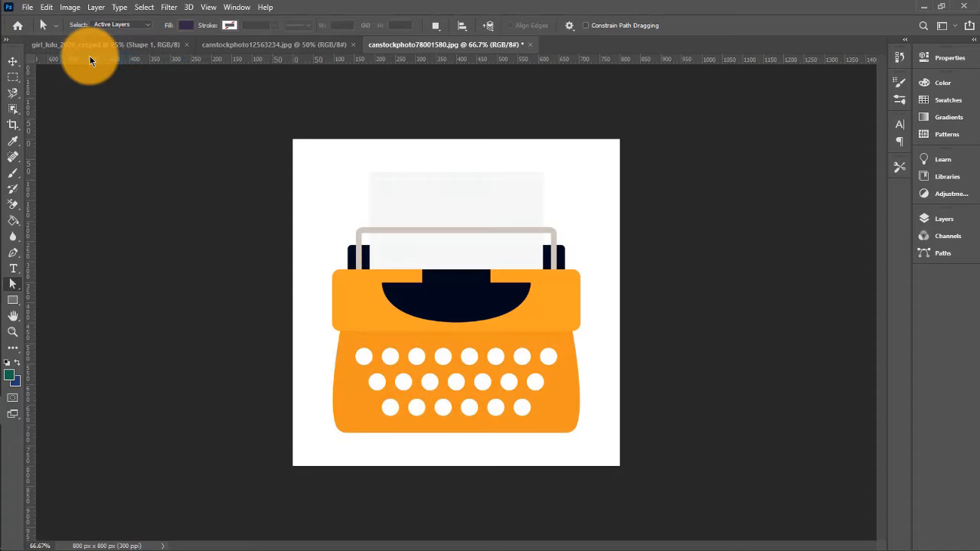
{"action": "left_click", "coordinate": [70, 6]}
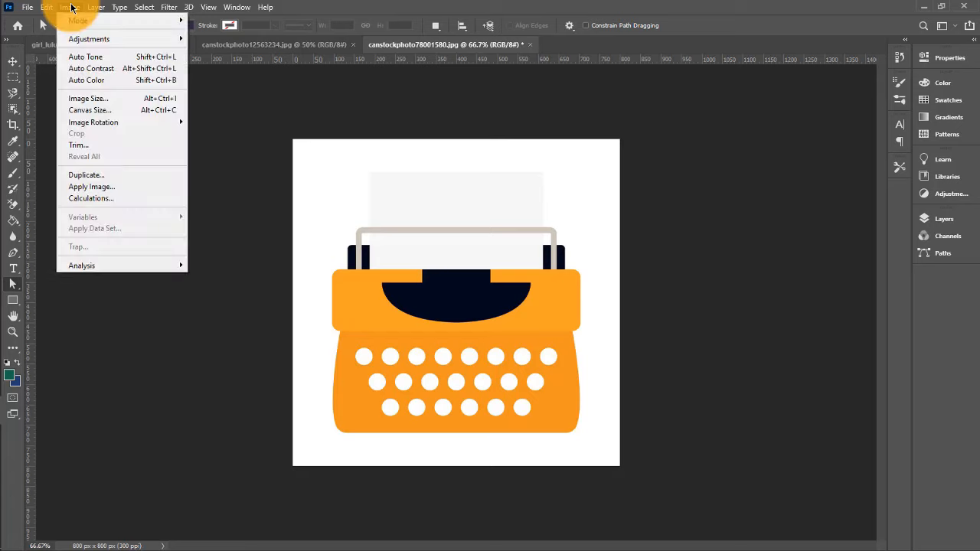
{"action": "left_click", "coordinate": [95, 70]}
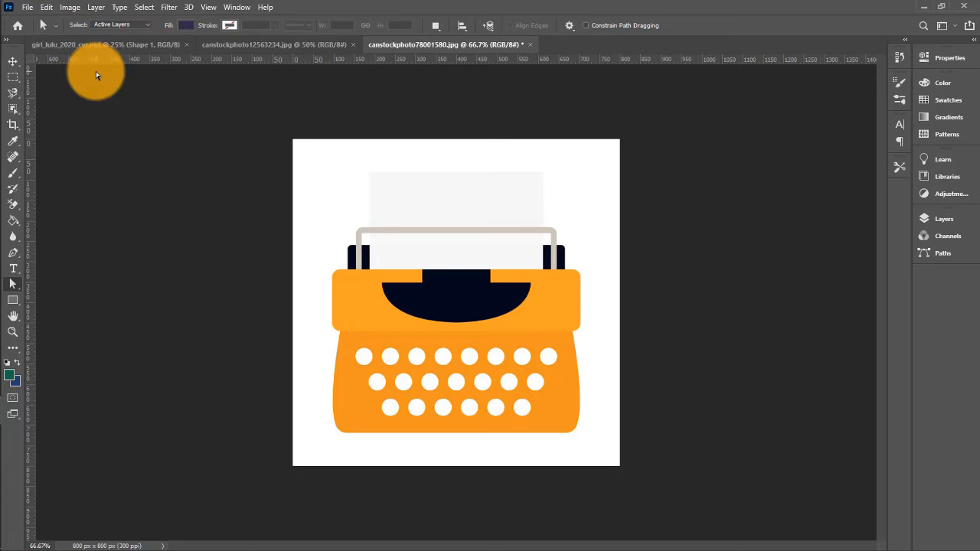
{"action": "left_click", "coordinate": [70, 7]}
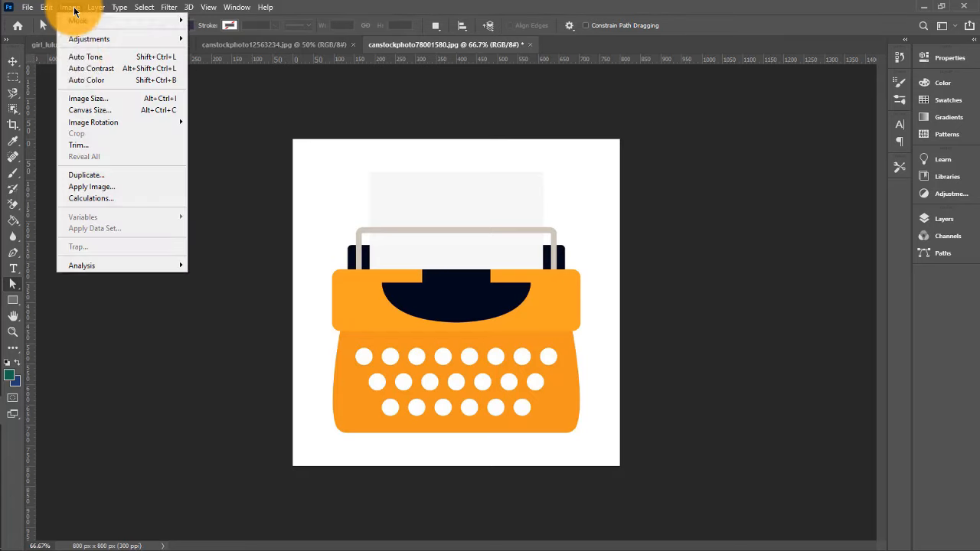
{"action": "left_click", "coordinate": [81, 87]}
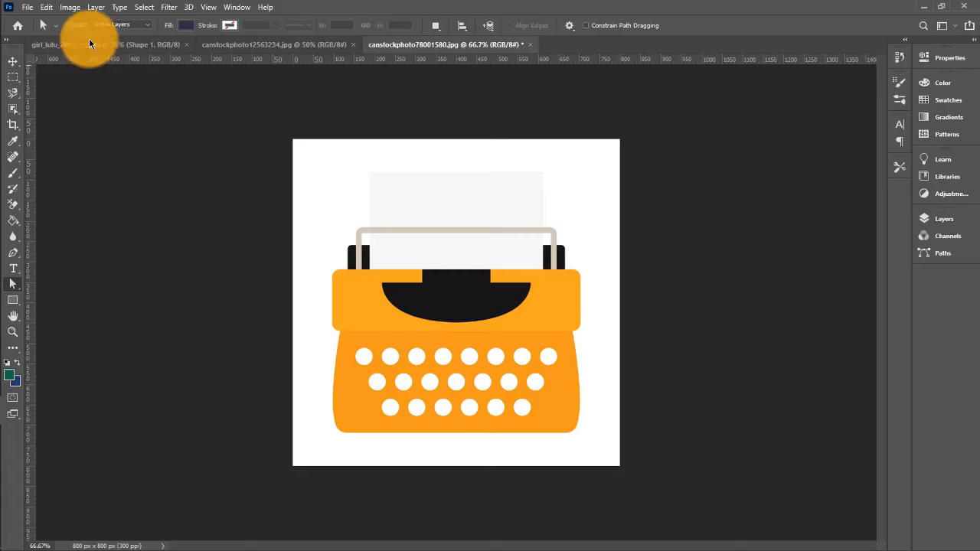
{"action": "left_click", "coordinate": [77, 8]}
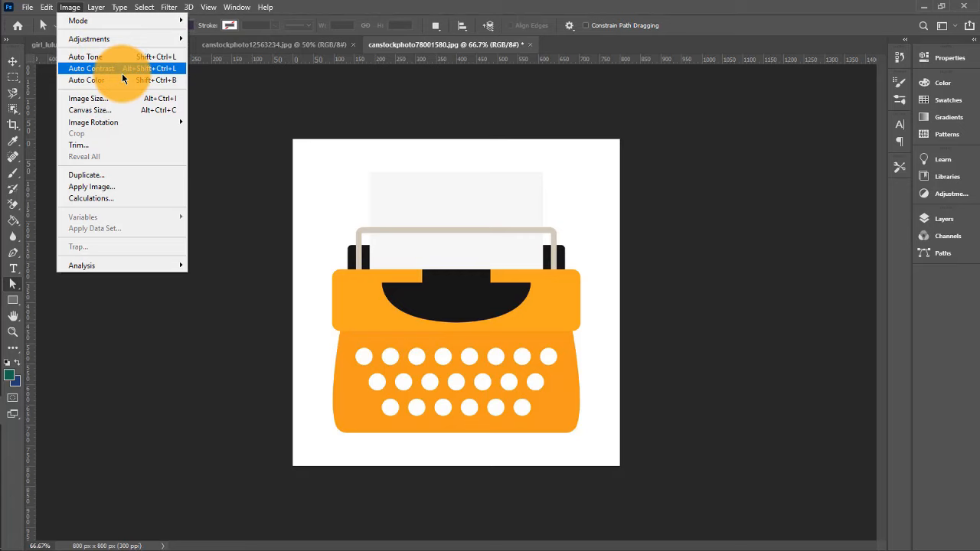
{"action": "left_click", "coordinate": [242, 127]}
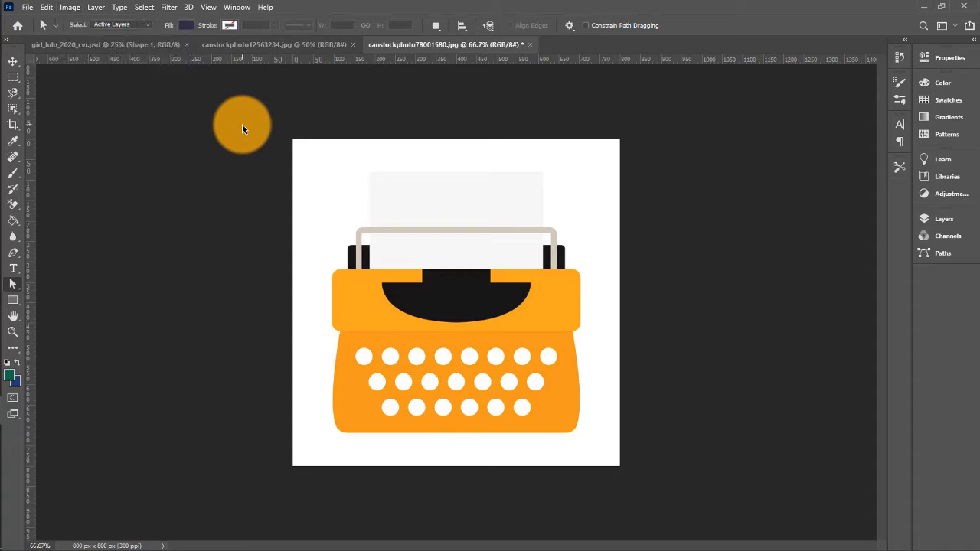
Start saving the typewriter image under Save As with JPEG as the file type, and cancel the save
{"action": "left_click", "coordinate": [26, 8]}
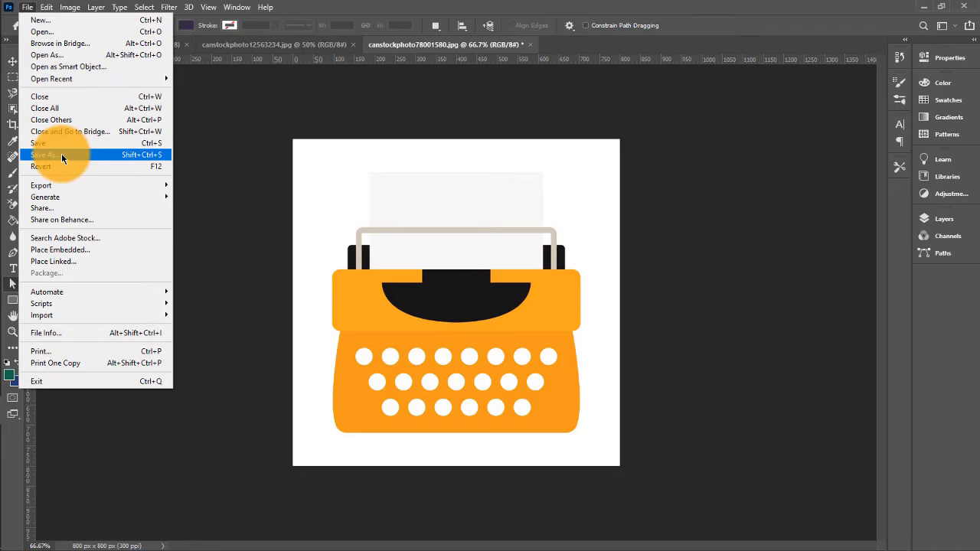
{"action": "left_click", "coordinate": [63, 157]}
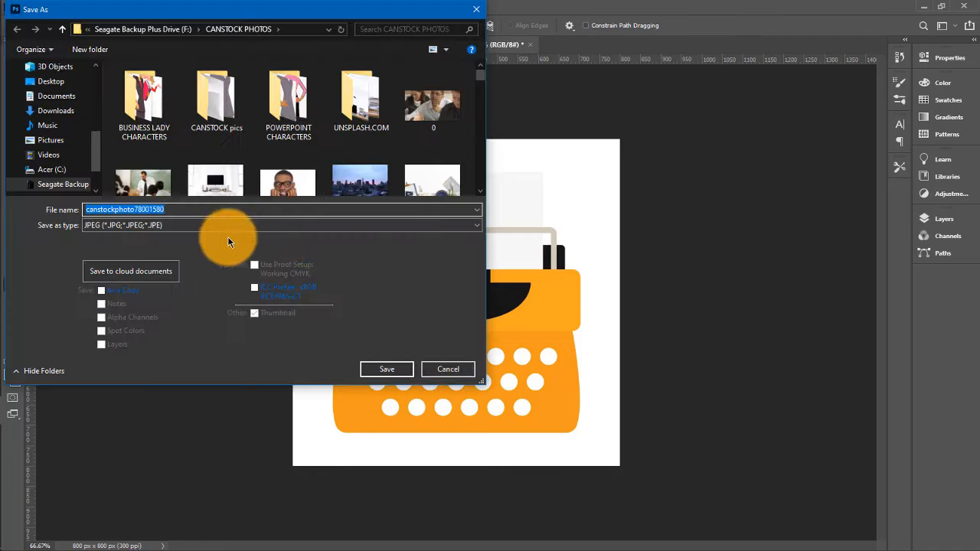
{"action": "left_click", "coordinate": [478, 228]}
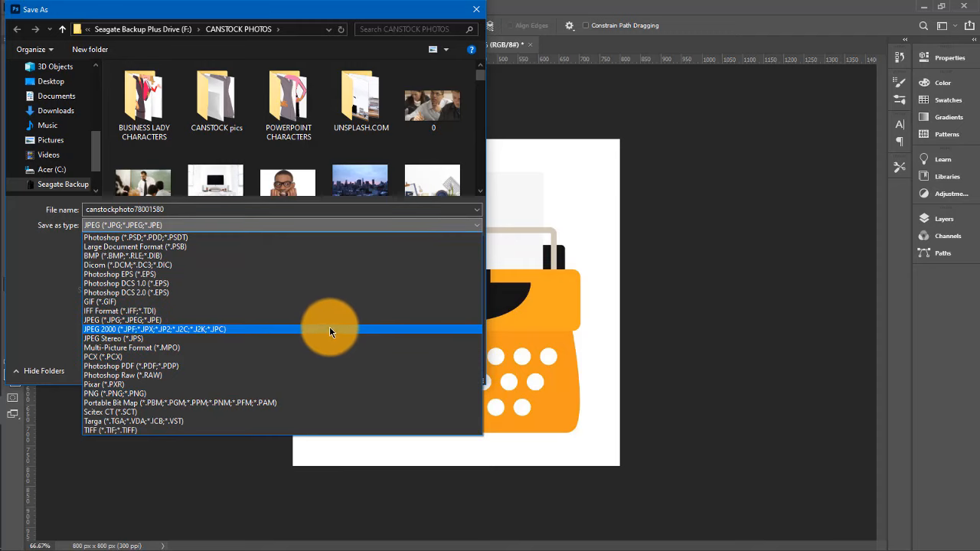
{"action": "left_click", "coordinate": [334, 320]}
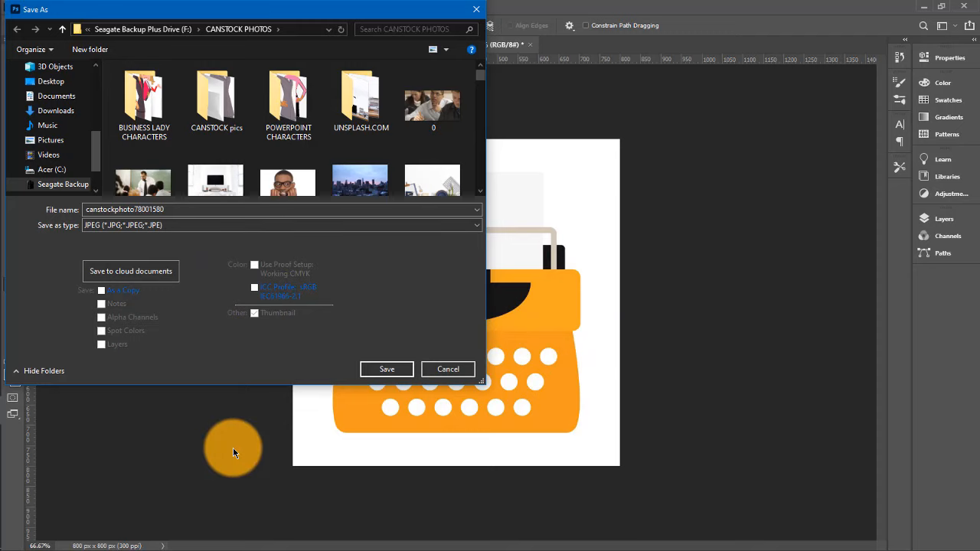
{"action": "left_click", "coordinate": [444, 371]}
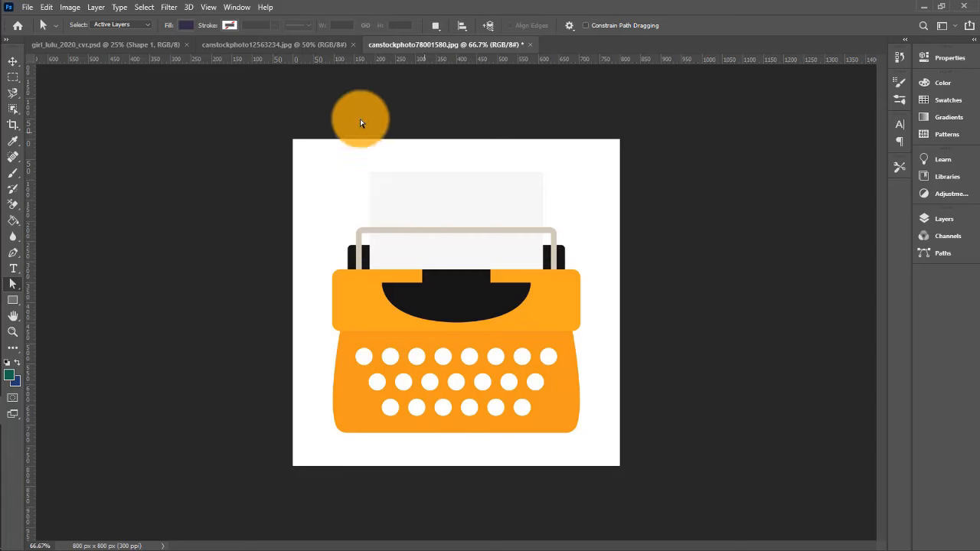
Tile all open documents horizontally, and consolidate them back into tabs with the typewriter image in front
{"action": "left_click", "coordinate": [13, 61]}
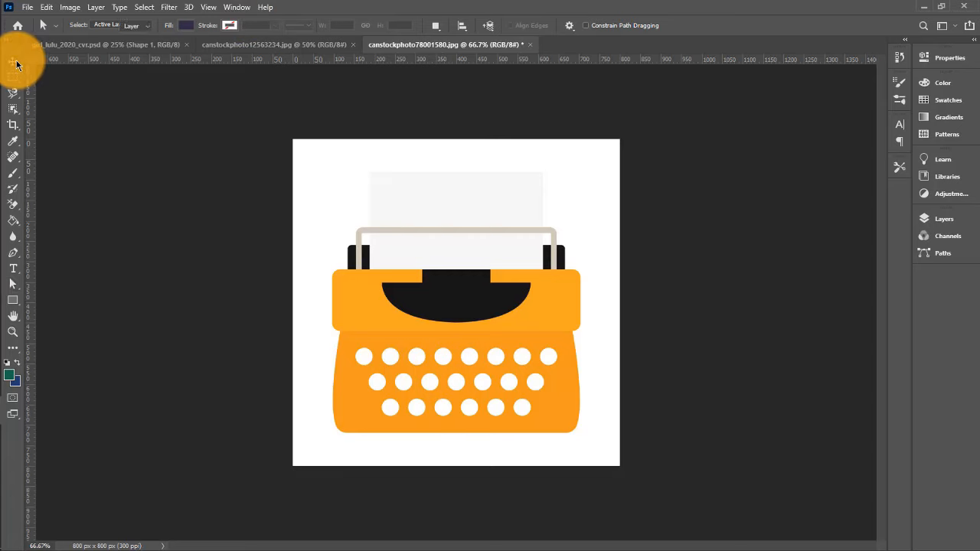
{"action": "left_click", "coordinate": [234, 8]}
{"action": "mouse_move", "coordinate": [244, 21]}
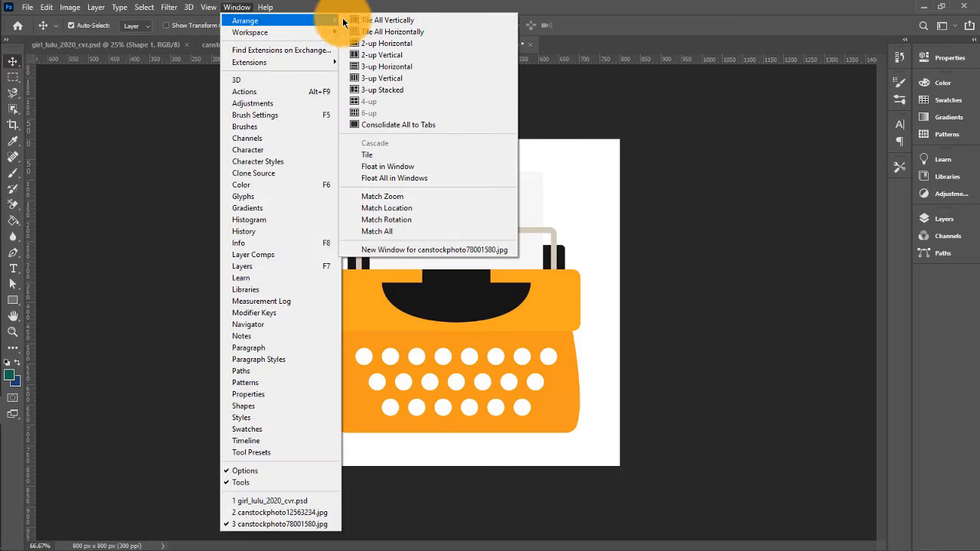
{"action": "left_click", "coordinate": [385, 32]}
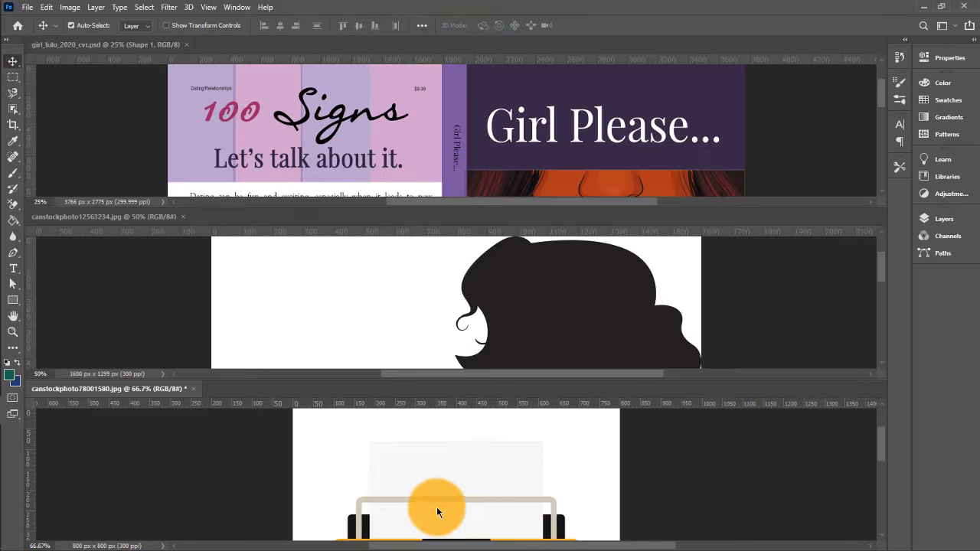
{"action": "right_click", "coordinate": [156, 388]}
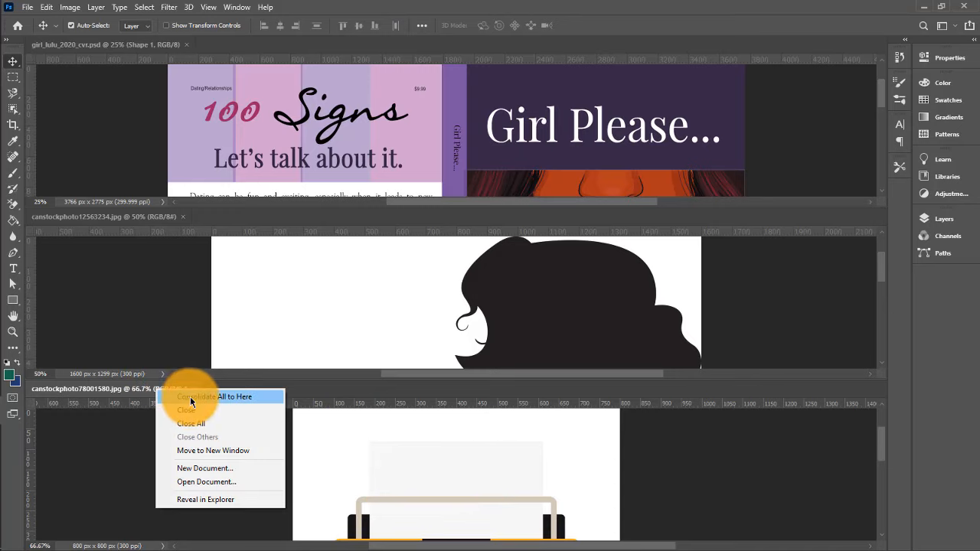
{"action": "left_click", "coordinate": [191, 397]}
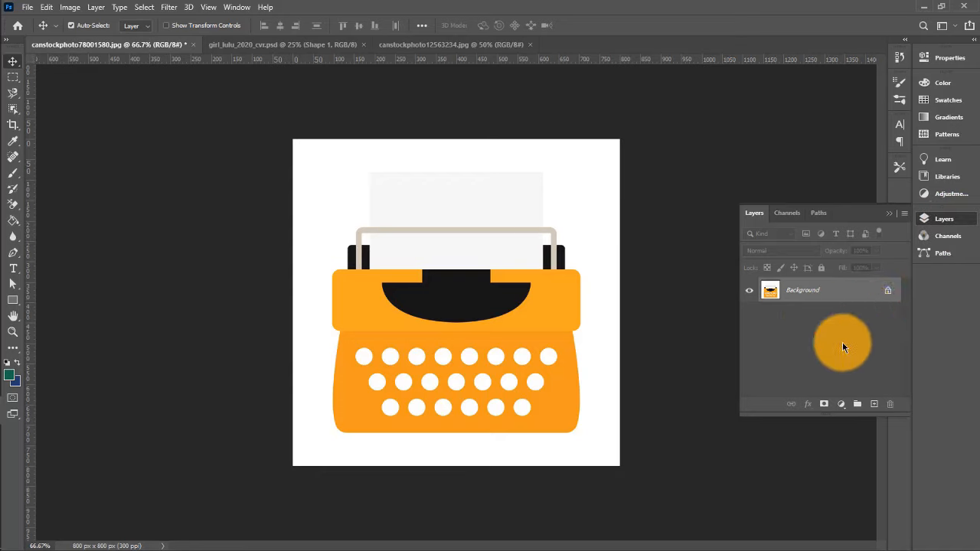
Duplicate the typewriter's Background layer and, using horizontally tiled documents, copy it onto the back cover in girl_lulu_2020_cvr.psd, consolidating all documents there
{"action": "key", "text": "ctrl+j"}
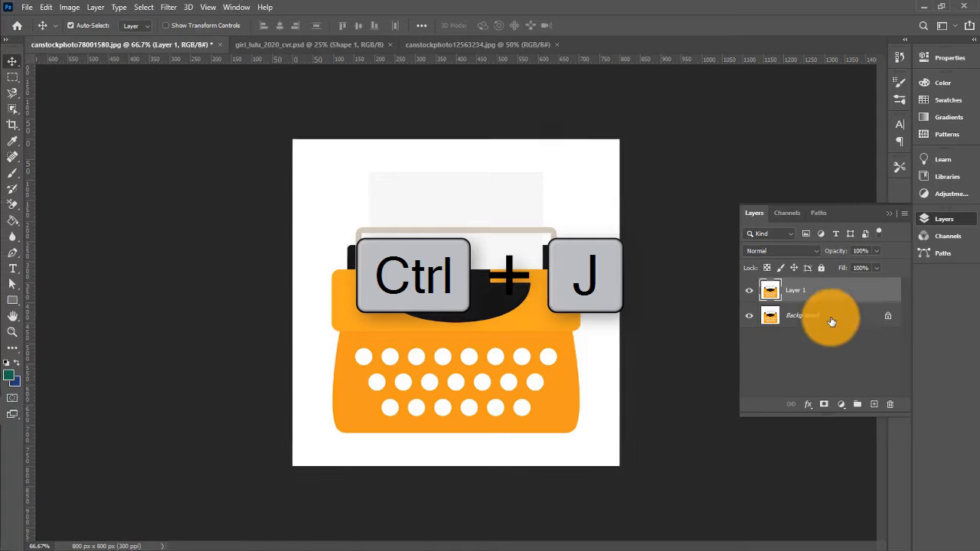
{"action": "left_click", "coordinate": [222, 7]}
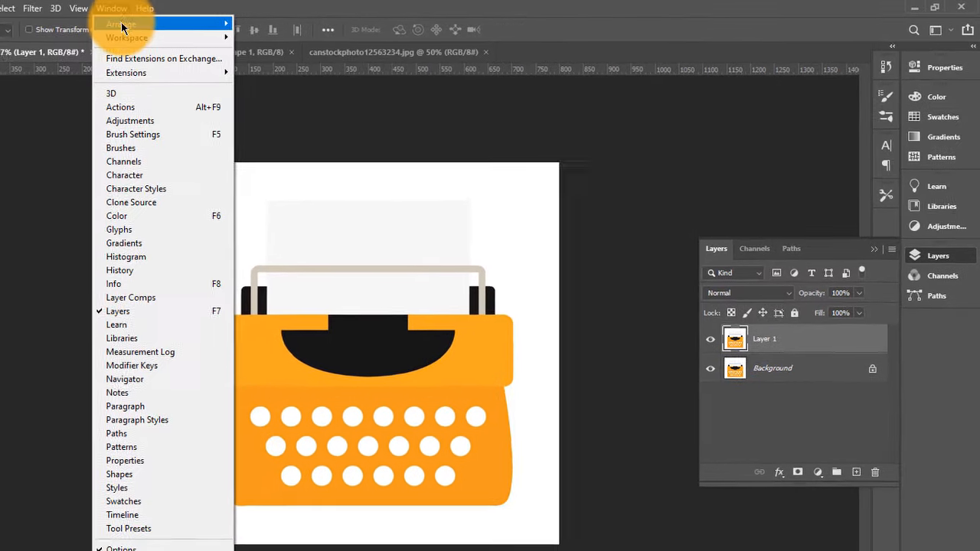
{"action": "mouse_move", "coordinate": [232, 21]}
{"action": "left_click", "coordinate": [258, 37]}
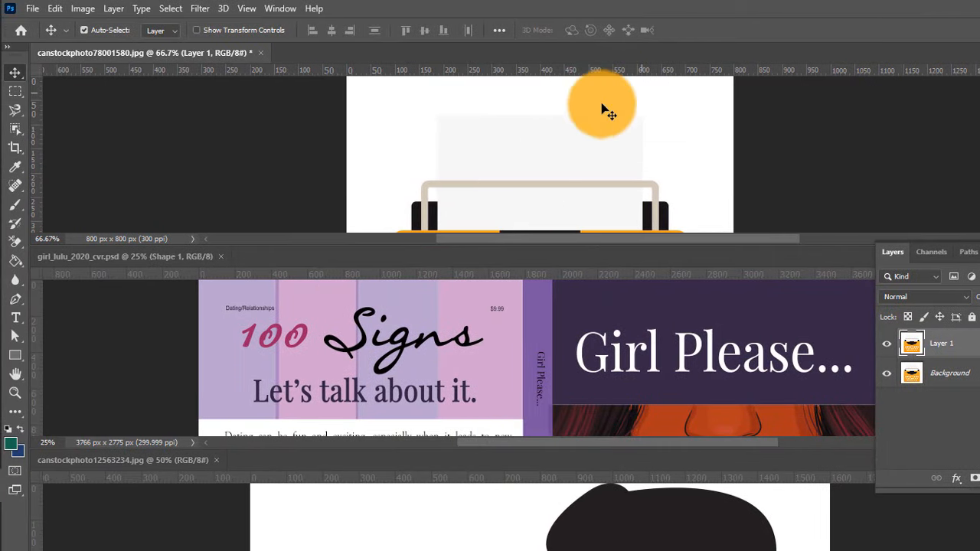
{"action": "left_click_drag", "start_coordinate": [559, 153], "coordinate": [411, 395]}
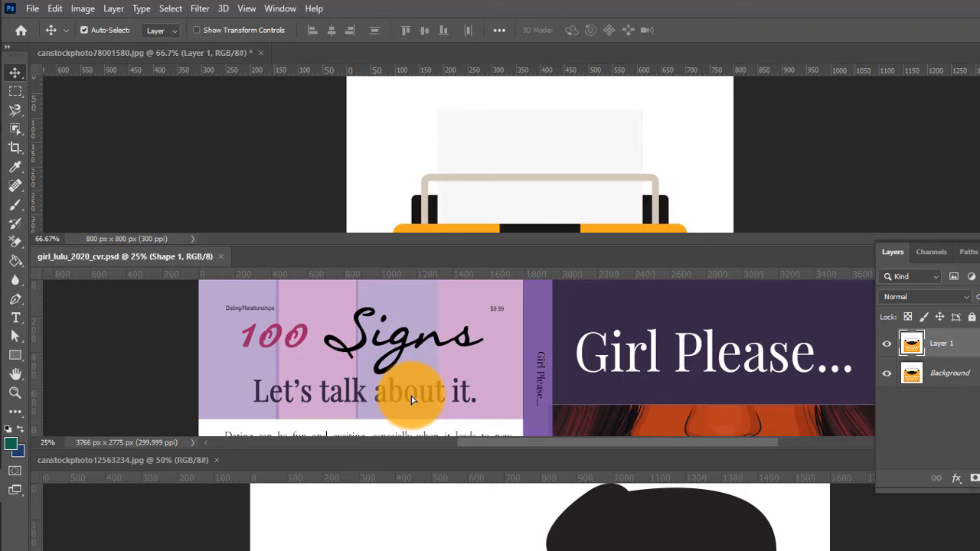
{"action": "right_click", "coordinate": [174, 256]}
{"action": "left_click", "coordinate": [213, 263]}
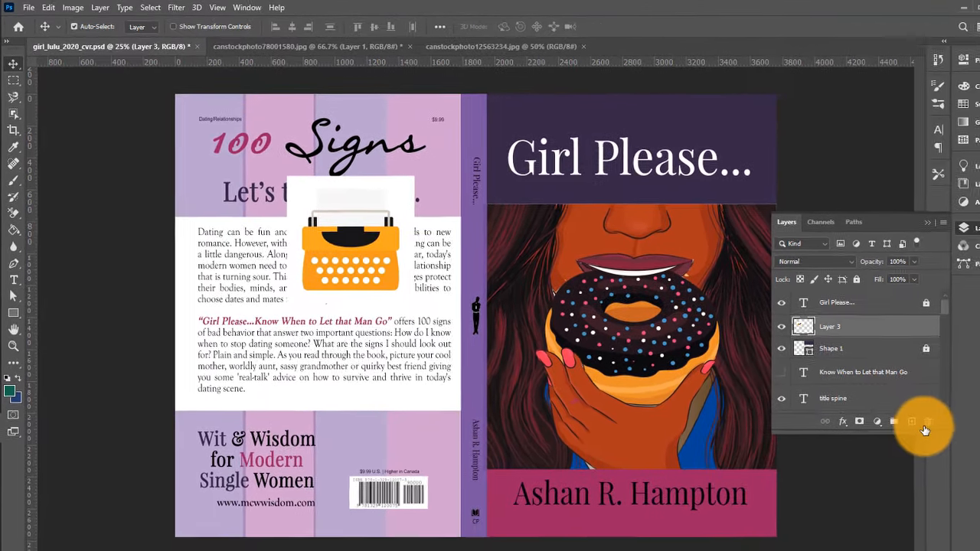
Delete the copied typewriter layer from the book cover document
{"action": "left_click", "coordinate": [927, 421]}
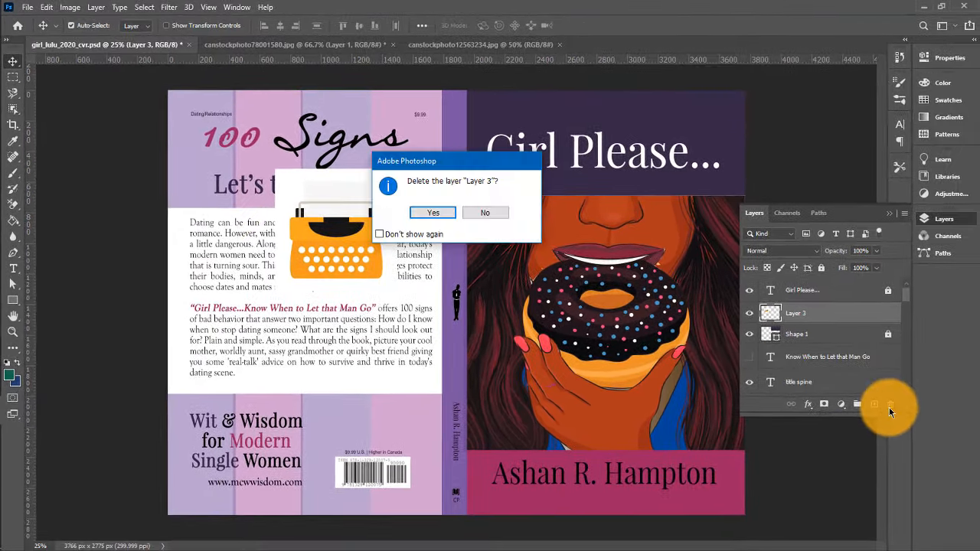
{"action": "left_click", "coordinate": [434, 213]}
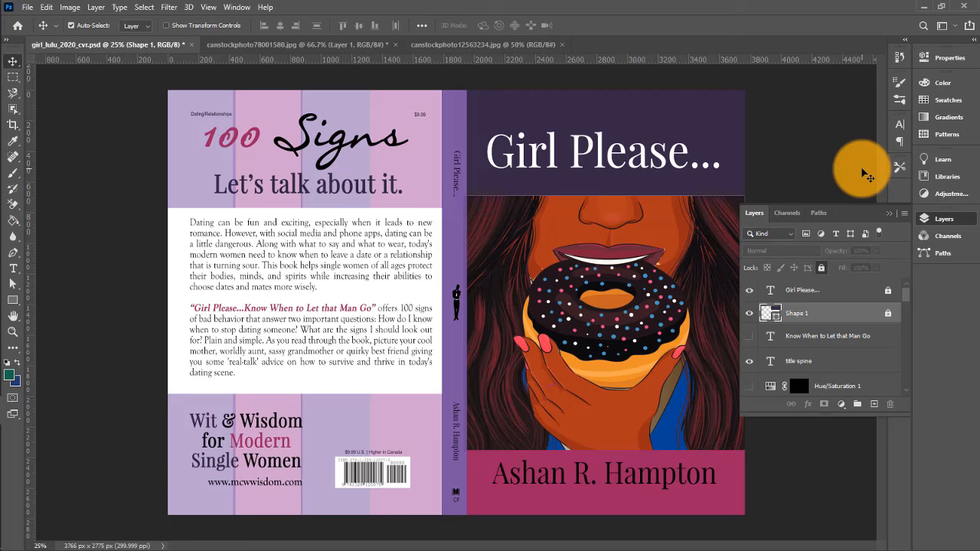
Look through the book cover's full layer stack, from the title text down to the spine and background layers
{"action": "left_click", "coordinate": [940, 219]}
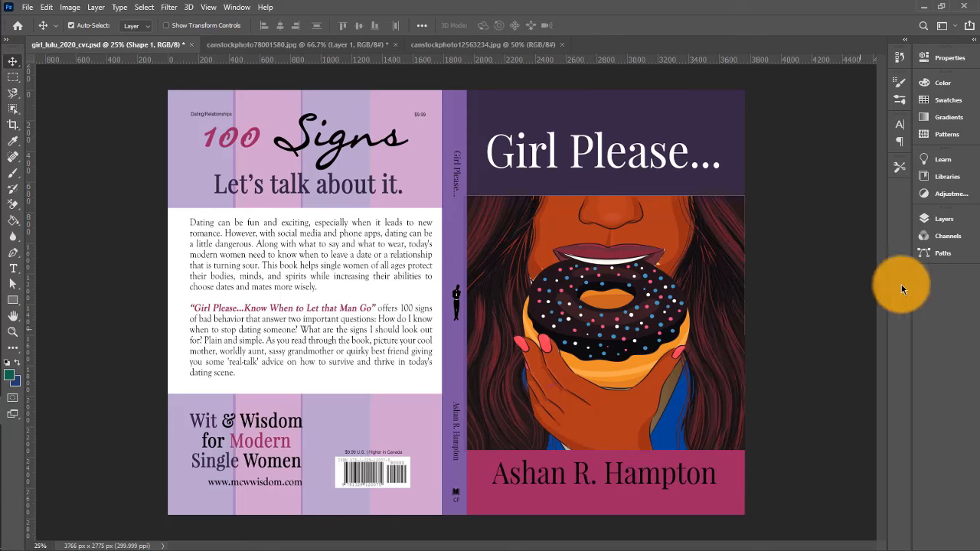
{"action": "left_click", "coordinate": [931, 224]}
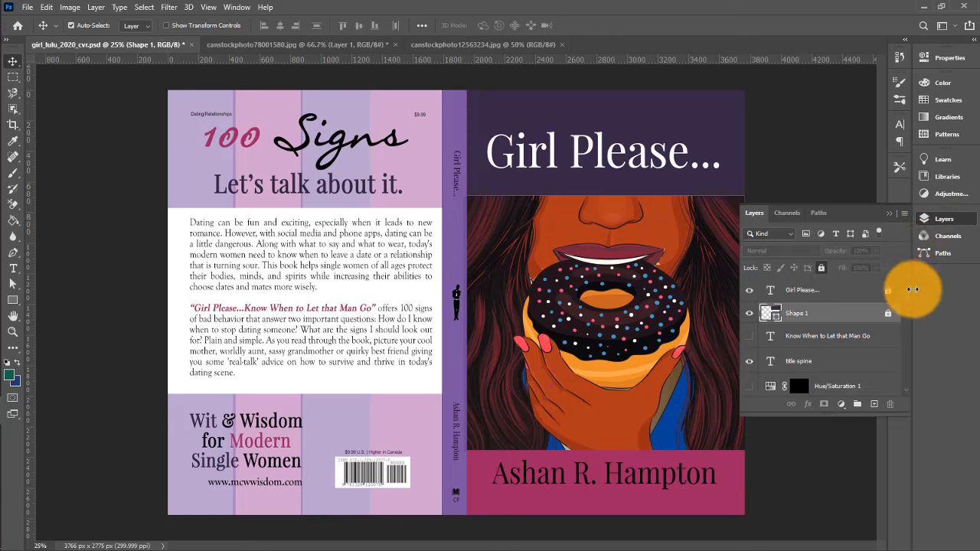
{"action": "scroll", "coordinate": [909, 328], "scroll_direction": "down", "scroll_amount": 5}
{"action": "scroll", "coordinate": [909, 331], "scroll_direction": "up", "scroll_amount": 5}
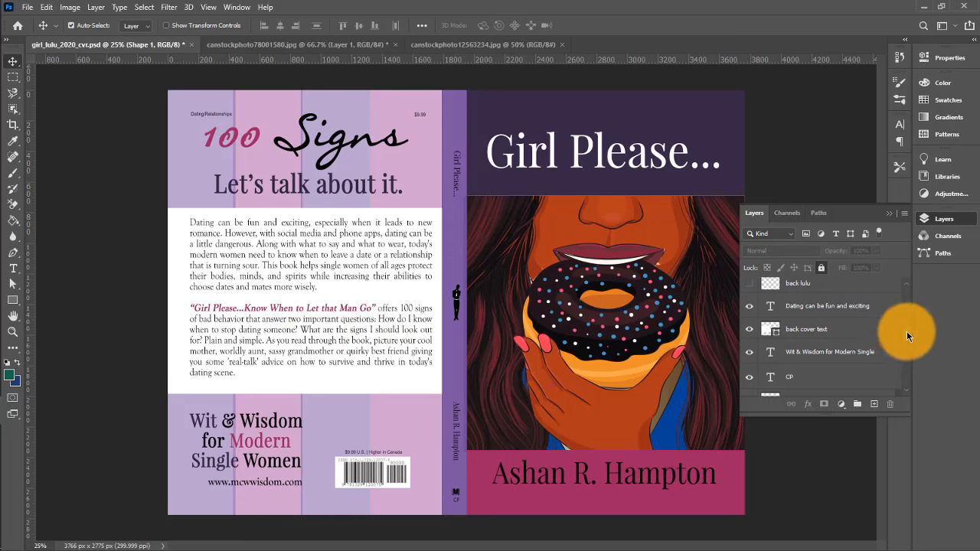
{"action": "scroll", "coordinate": [911, 350], "scroll_direction": "down", "scroll_amount": 5}
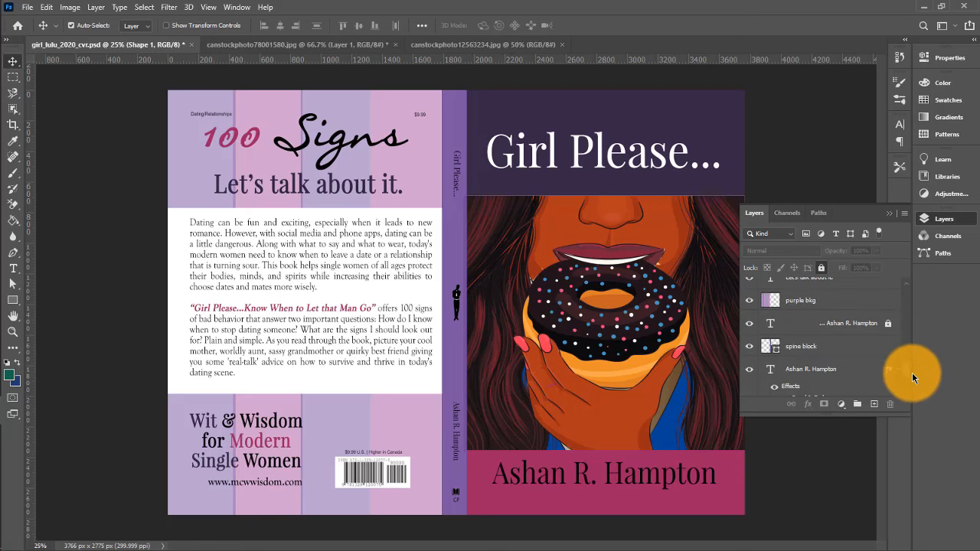
{"action": "scroll", "coordinate": [912, 375], "scroll_direction": "down", "scroll_amount": 3}
{"action": "scroll", "coordinate": [912, 368], "scroll_direction": "up", "scroll_amount": 8}
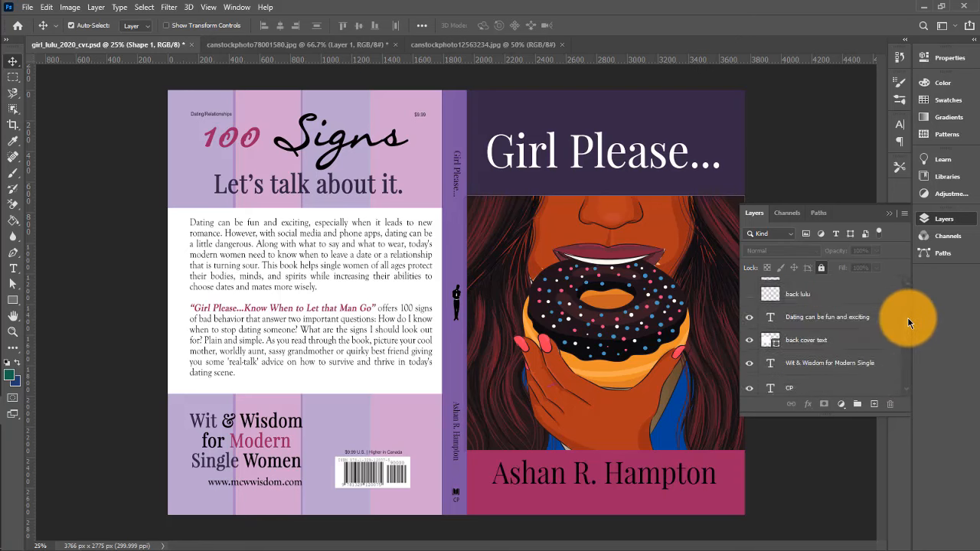
{"action": "scroll", "coordinate": [905, 322], "scroll_direction": "down", "scroll_amount": 5}
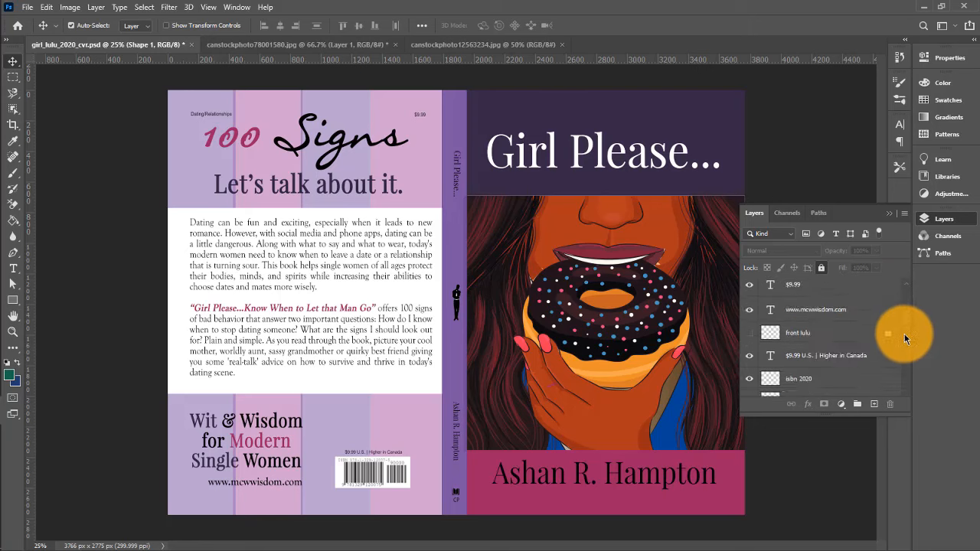
{"action": "scroll", "coordinate": [905, 351], "scroll_direction": "up", "scroll_amount": 5}
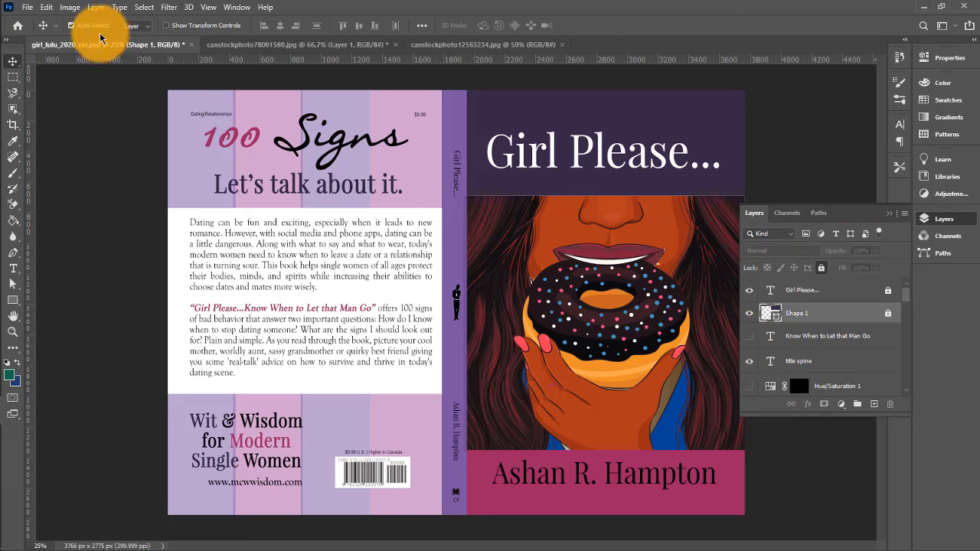
Flatten the book cover image, discarding its hidden layers
{"action": "left_click", "coordinate": [96, 8]}
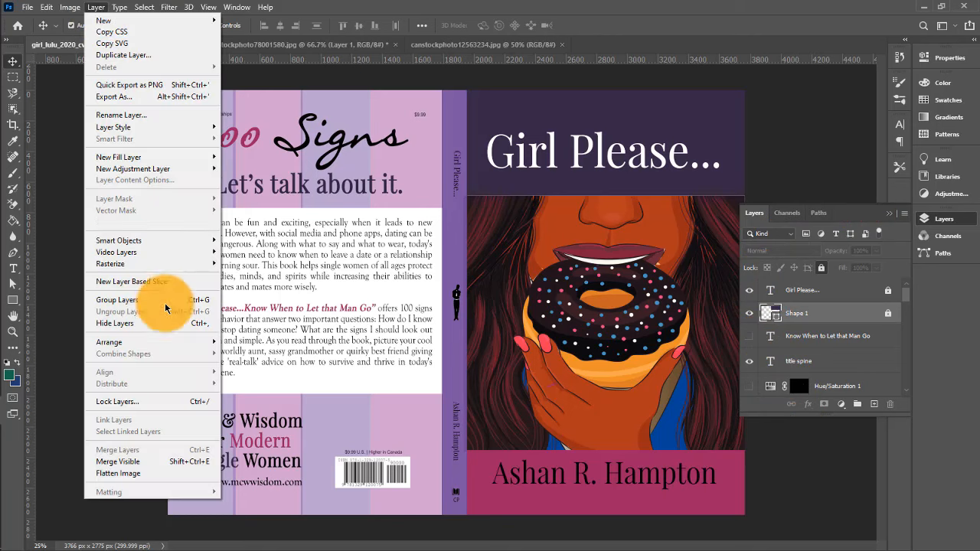
{"action": "left_click", "coordinate": [134, 473]}
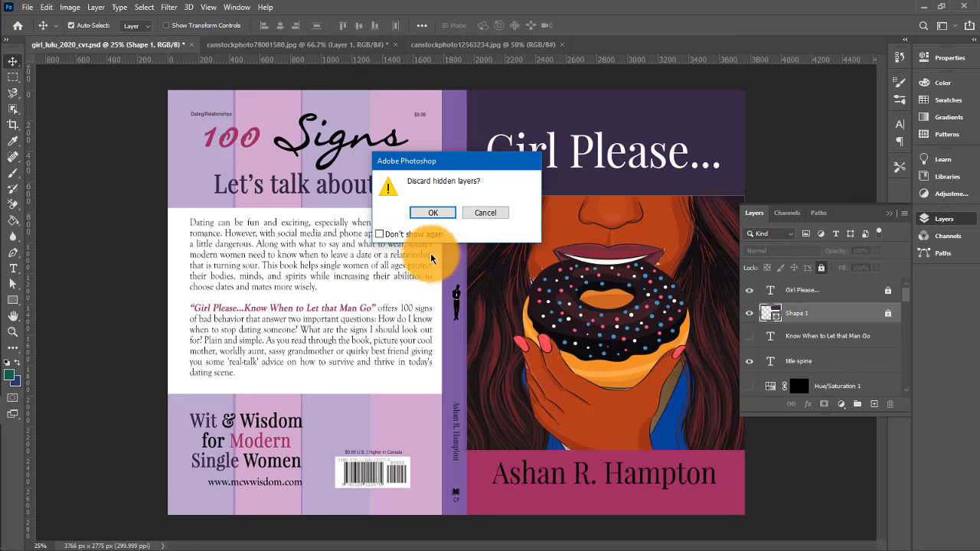
{"action": "left_click", "coordinate": [432, 213]}
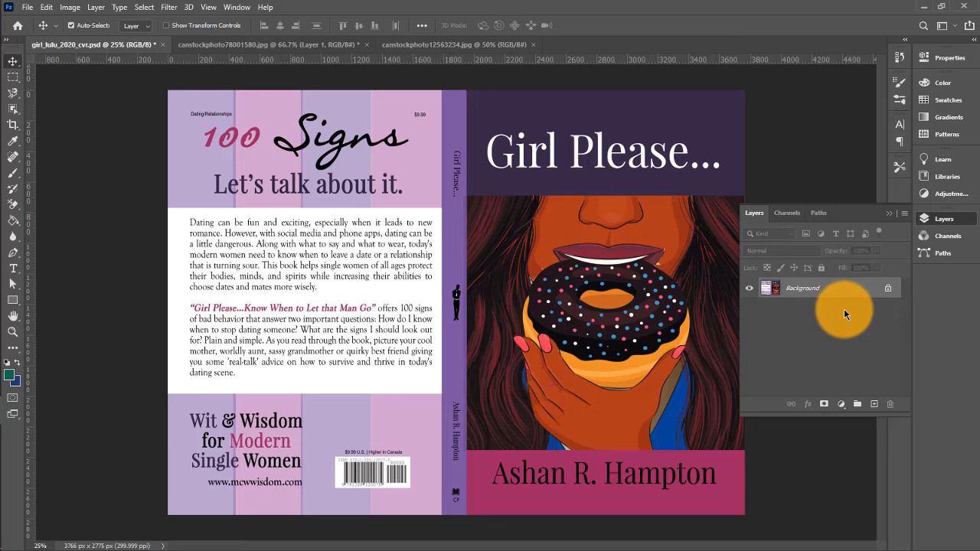
{"action": "left_click", "coordinate": [46, 7]}
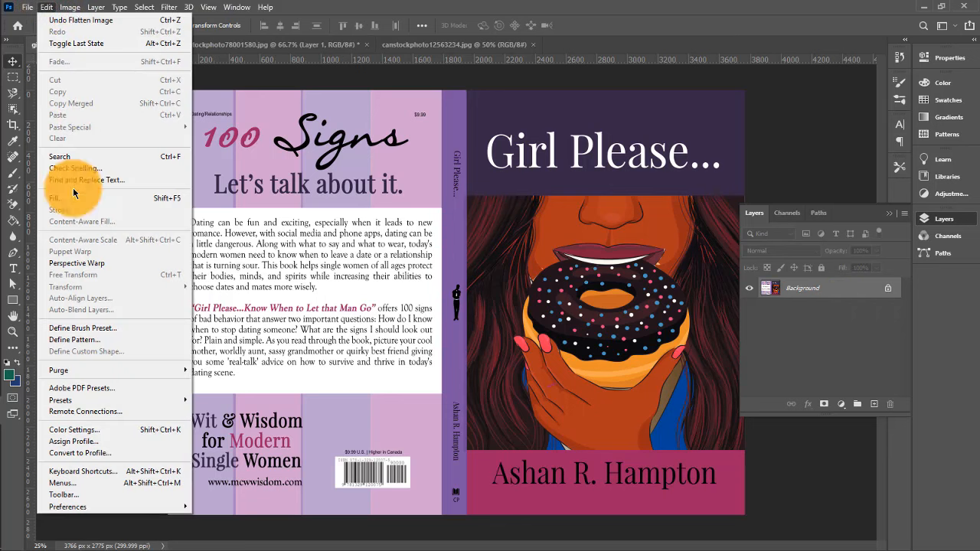
{"action": "mouse_move", "coordinate": [91, 404]}
{"action": "left_click", "coordinate": [653, 98]}
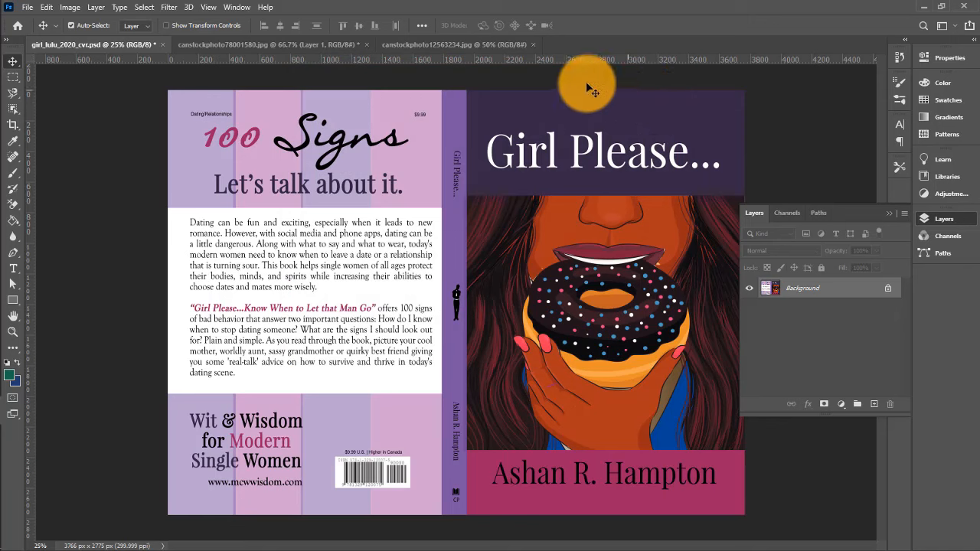
Save a copy of the flattened cover as a Photoshop PDF named girl_lulu_2020_cvr, and open the Adobe PDF preset choices
{"action": "left_click", "coordinate": [27, 9]}
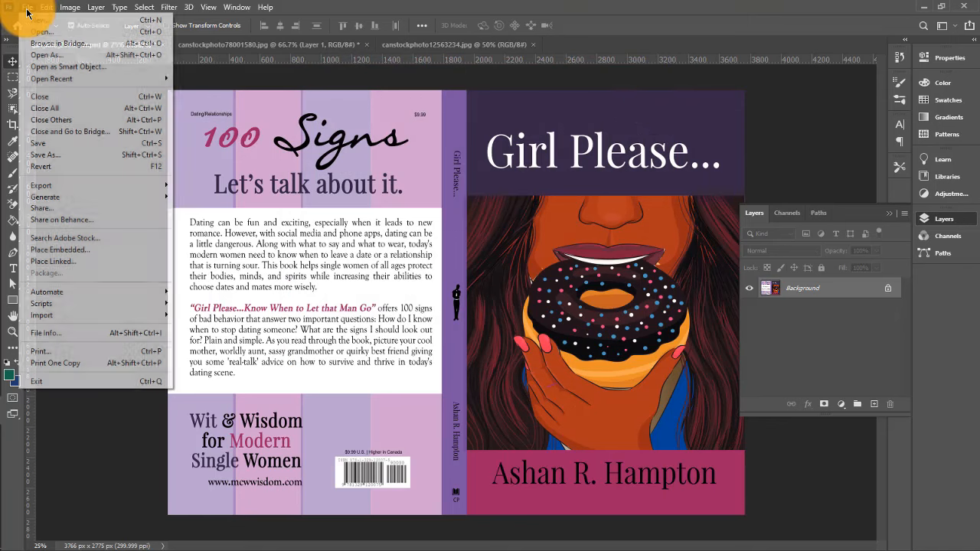
{"action": "left_click", "coordinate": [45, 154]}
{"action": "left_click", "coordinate": [477, 224]}
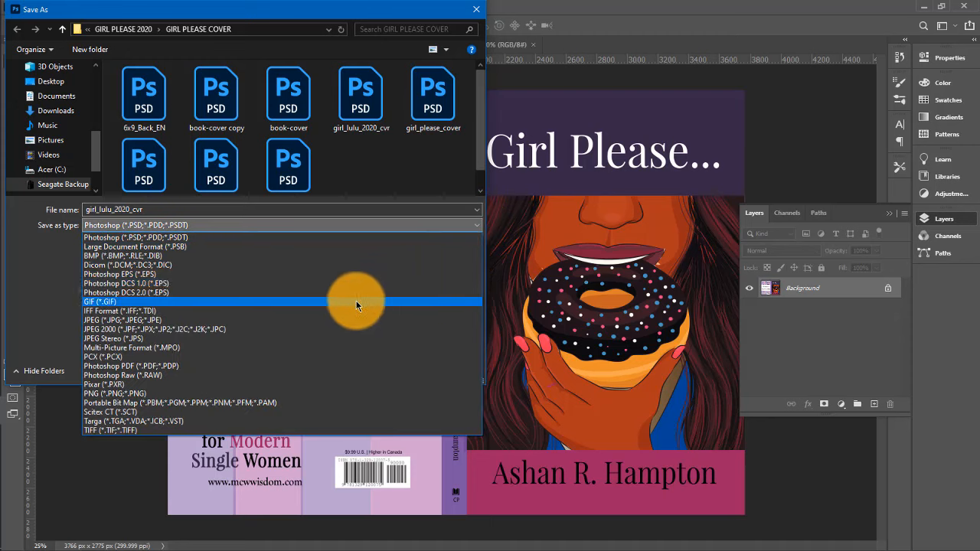
{"action": "left_click", "coordinate": [252, 366]}
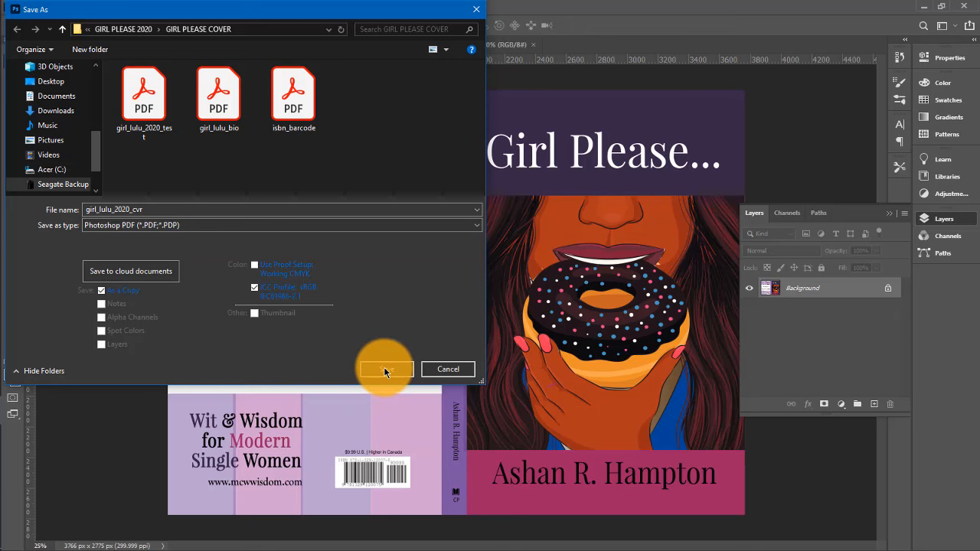
{"action": "left_click", "coordinate": [383, 367]}
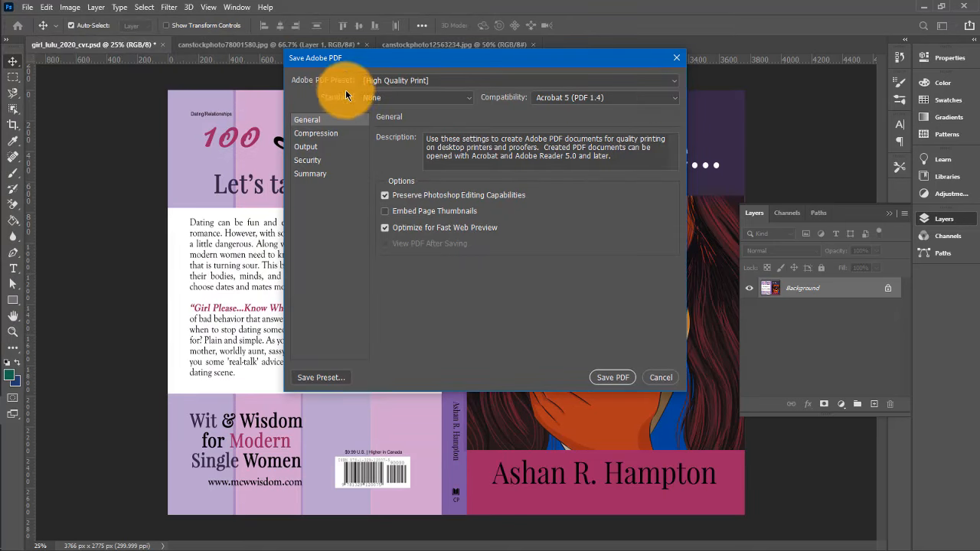
{"action": "left_click", "coordinate": [673, 81]}
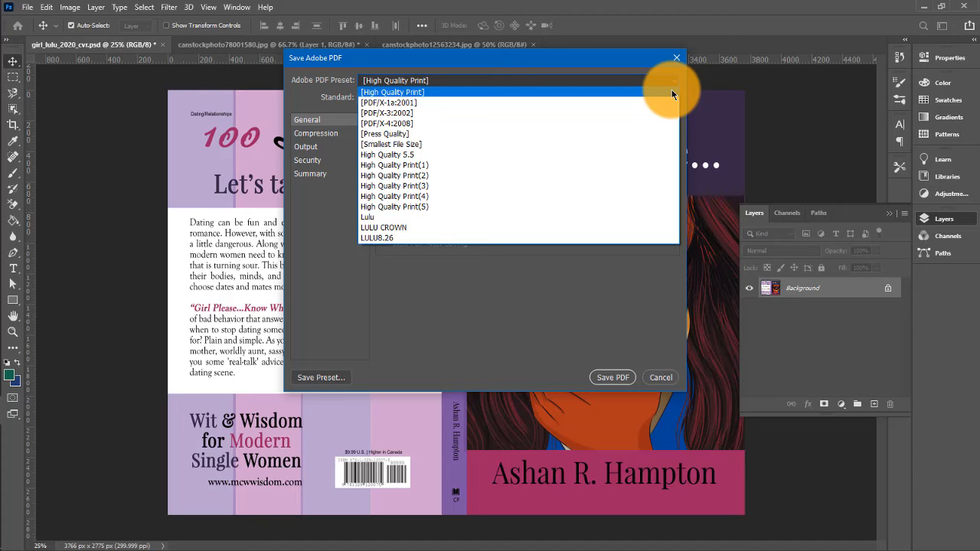